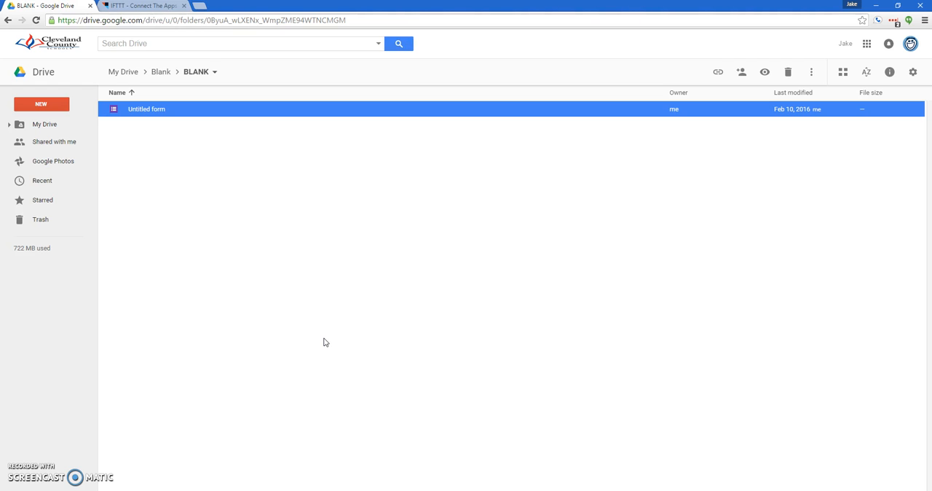
Open the Untitled form in the BLANK folder and copy its shortened share link
left_click(158, 108)
left_click(157, 108)
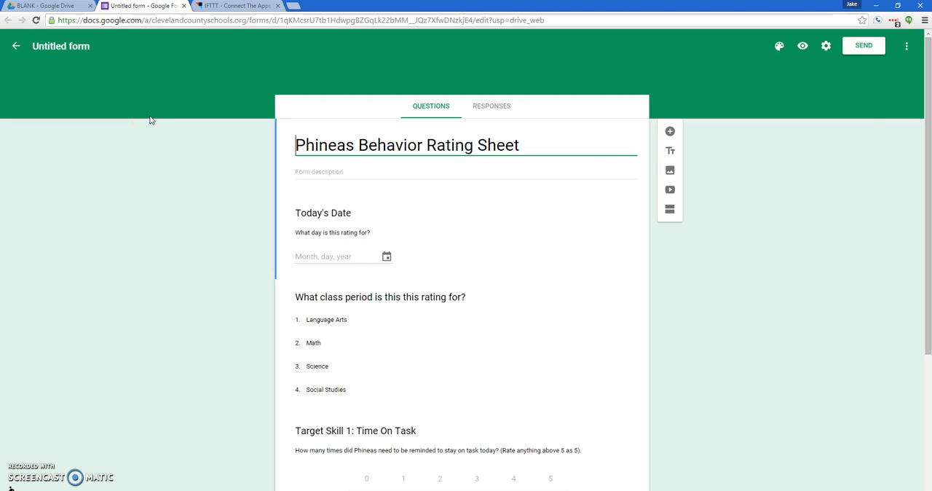
left_click(866, 47)
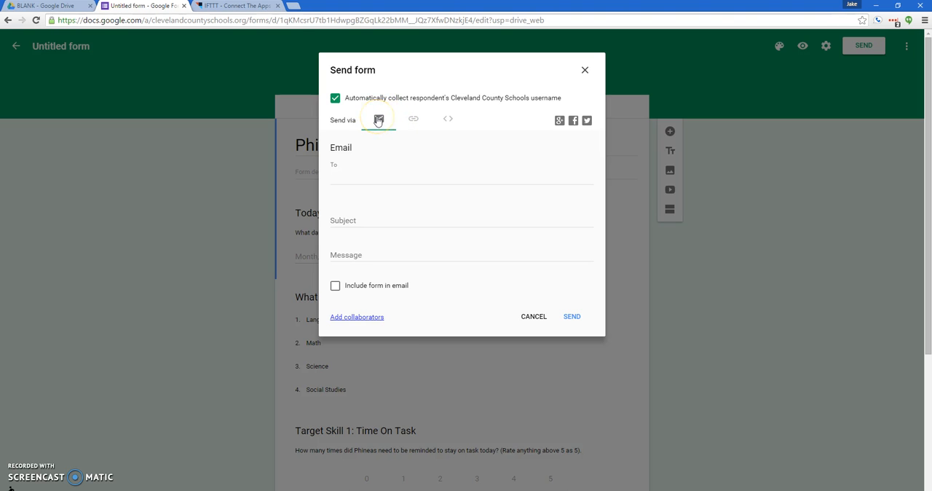
left_click(412, 120)
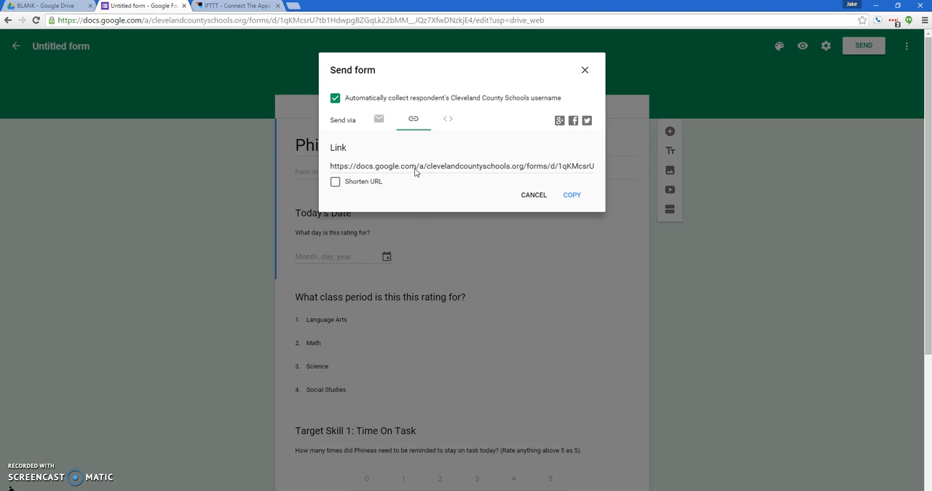
left_click(335, 182)
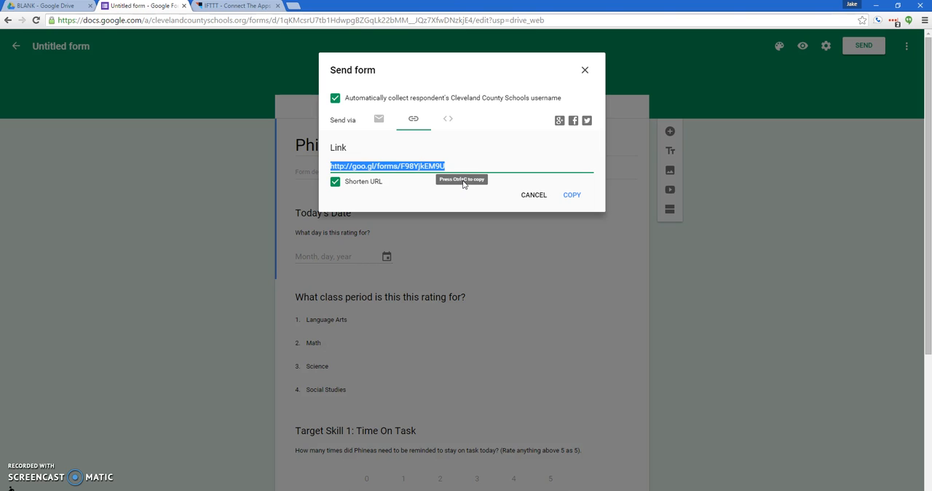
right_click(414, 168)
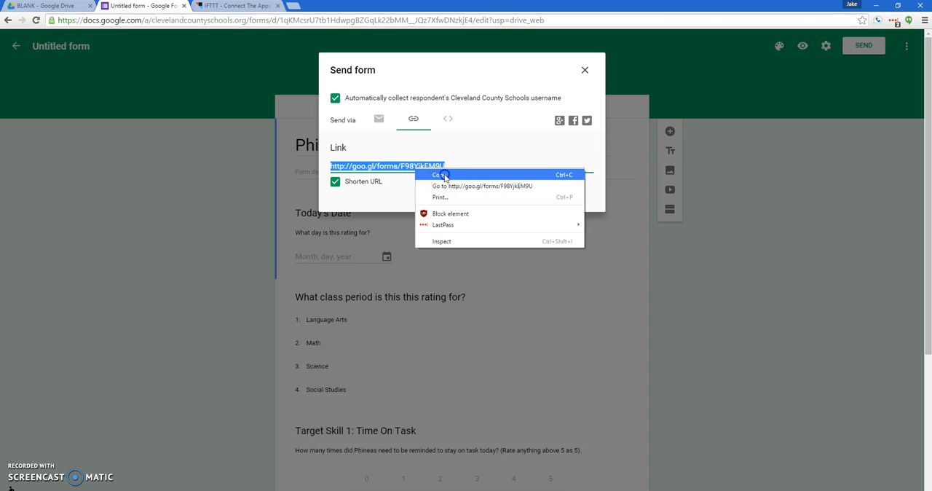
left_click(444, 176)
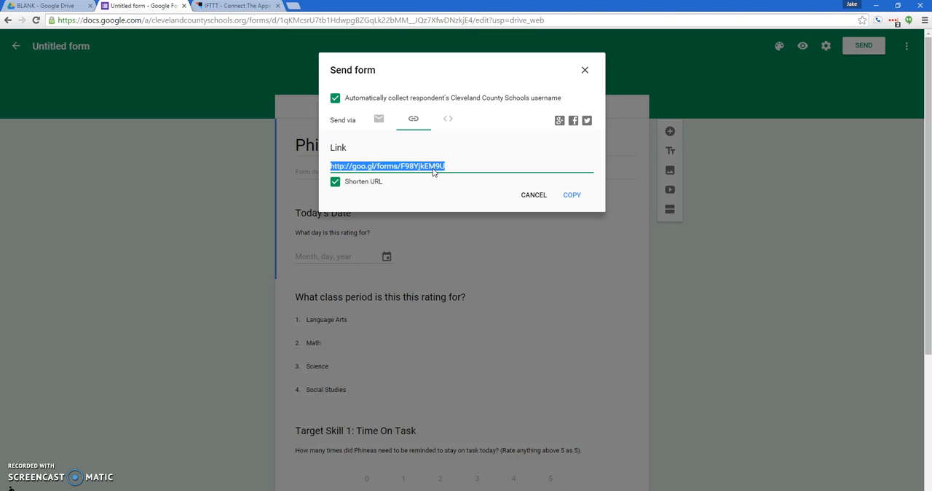
Switch to the IFTTT site and sign in with the saved account username and password
left_click(222, 6)
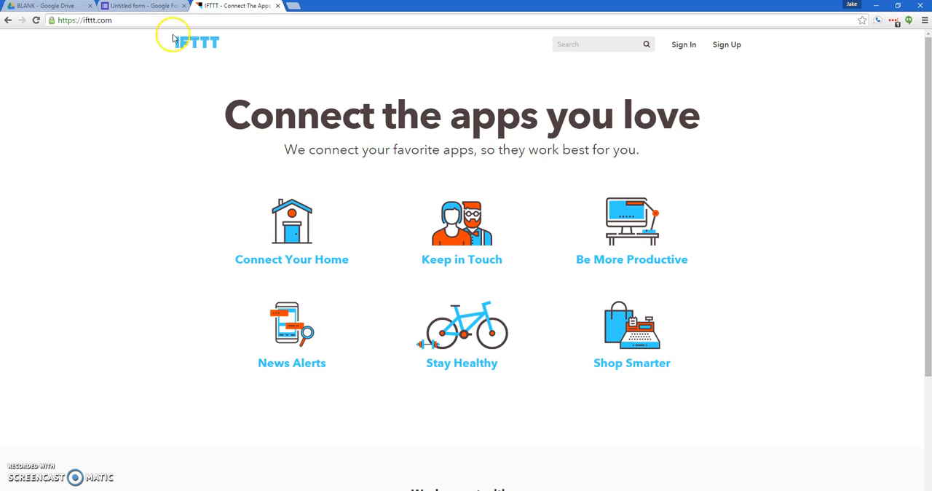
left_click(143, 20)
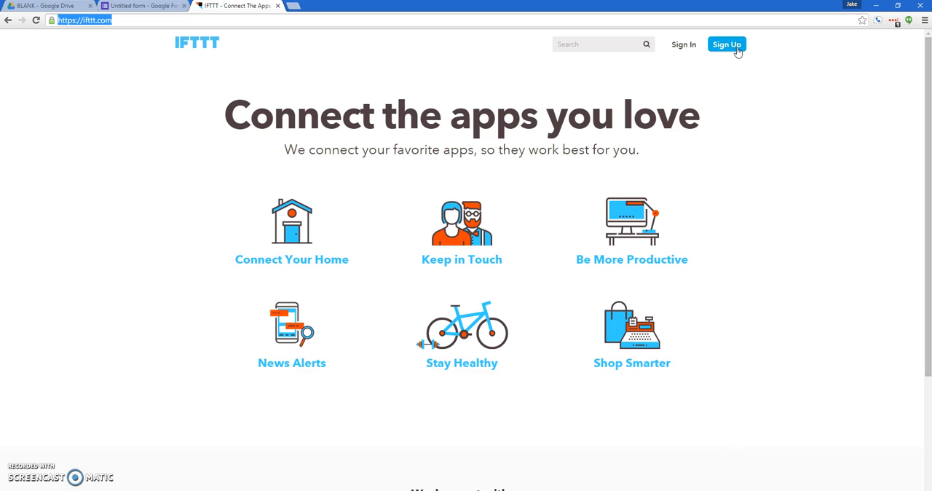
left_click(684, 44)
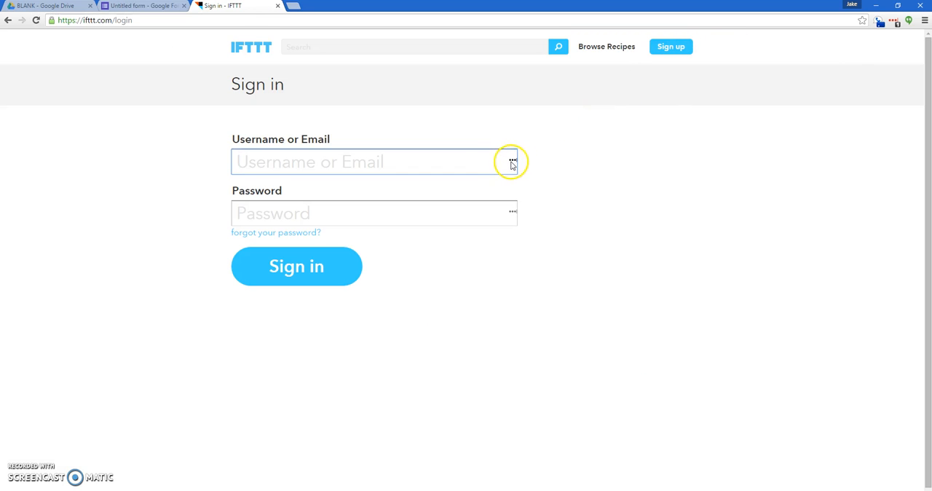
left_click(511, 164)
left_click(349, 228)
left_click(313, 258)
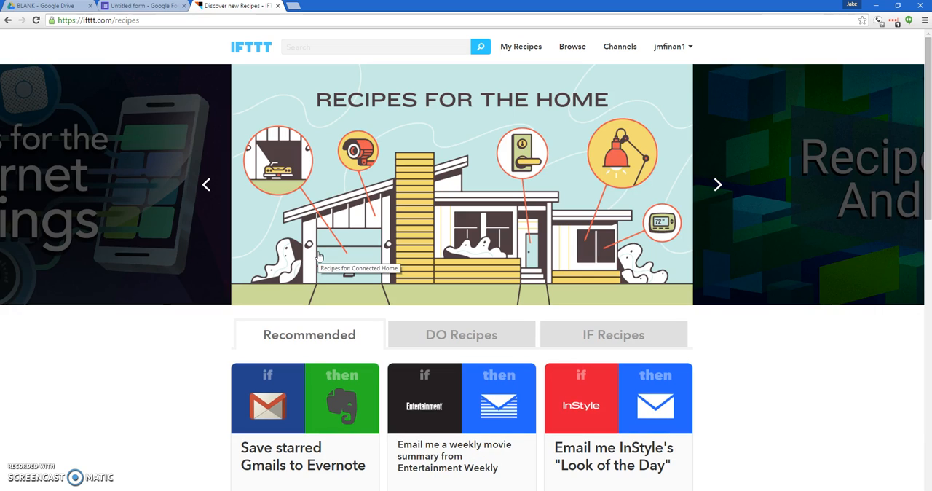
Go to the personal recipes and start creating a new recipe
left_click(404, 411)
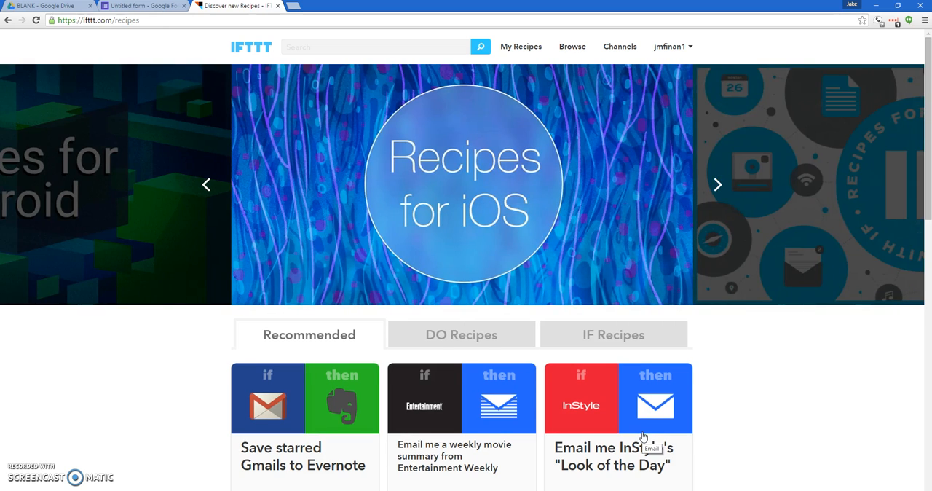
left_click(514, 48)
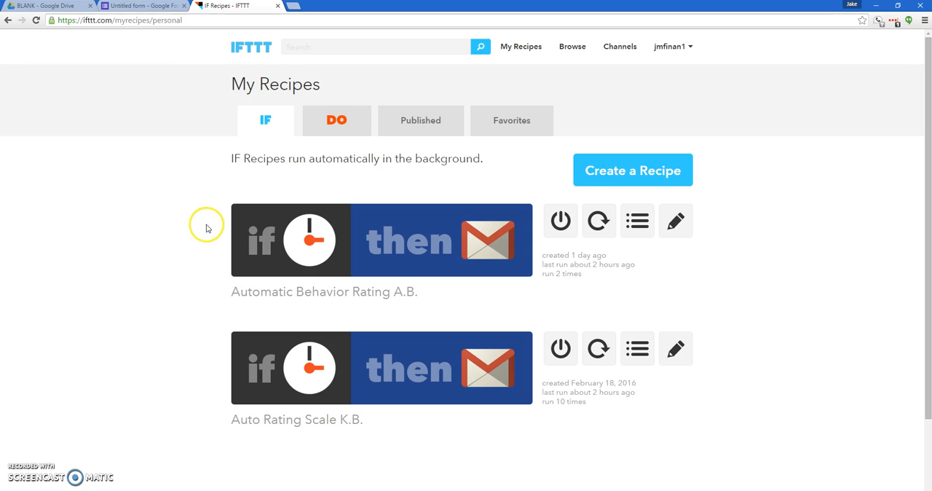
left_click(610, 171)
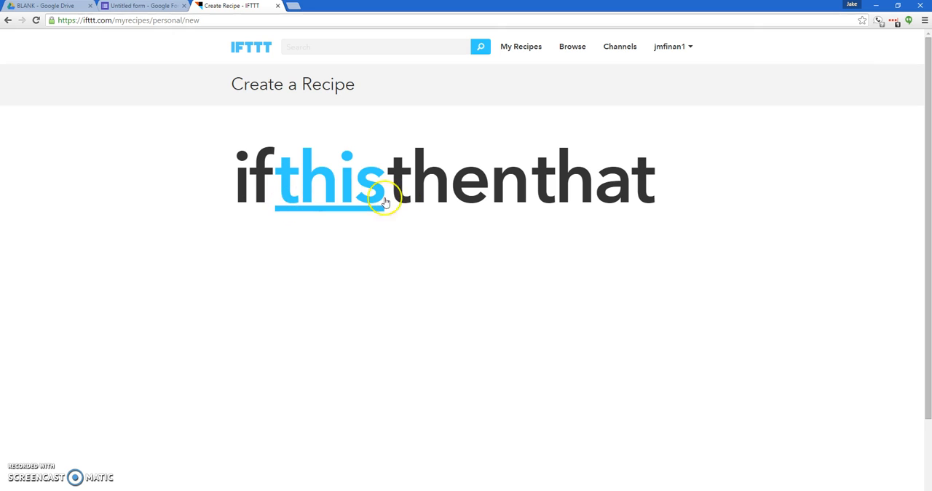
Search the trigger channels for "date" and choose Date & Time as the recipe's trigger channel
left_click(329, 201)
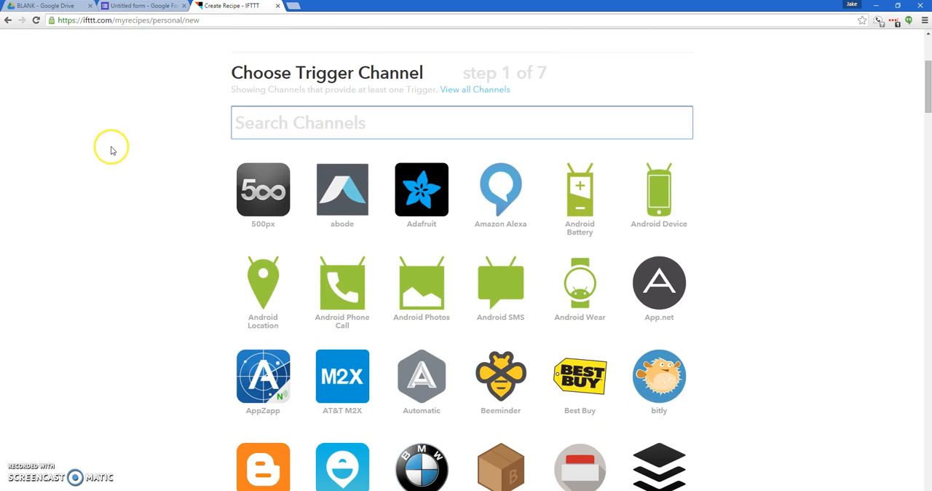
scroll(158, 189, "down", 5)
scroll(158, 189, "down", 14)
scroll(157, 189, "up", 11)
scroll(160, 190, "up", 12)
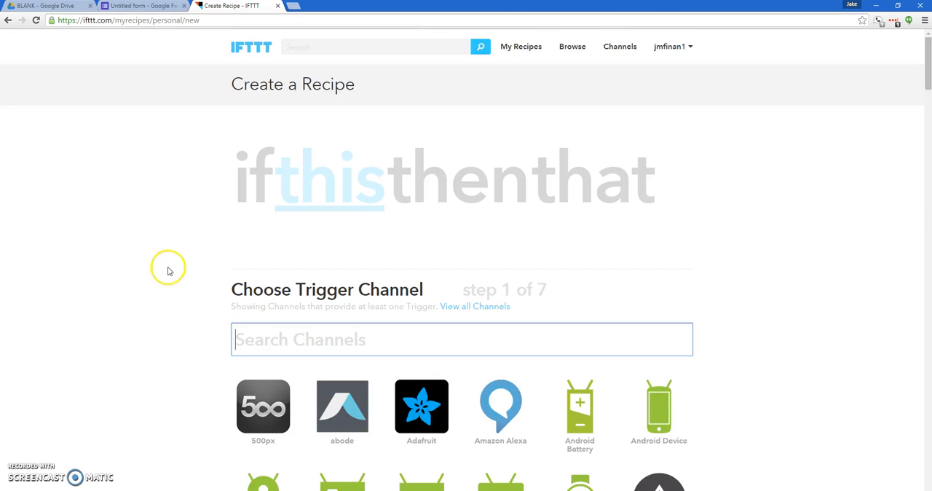
scroll(206, 280, "down", 2)
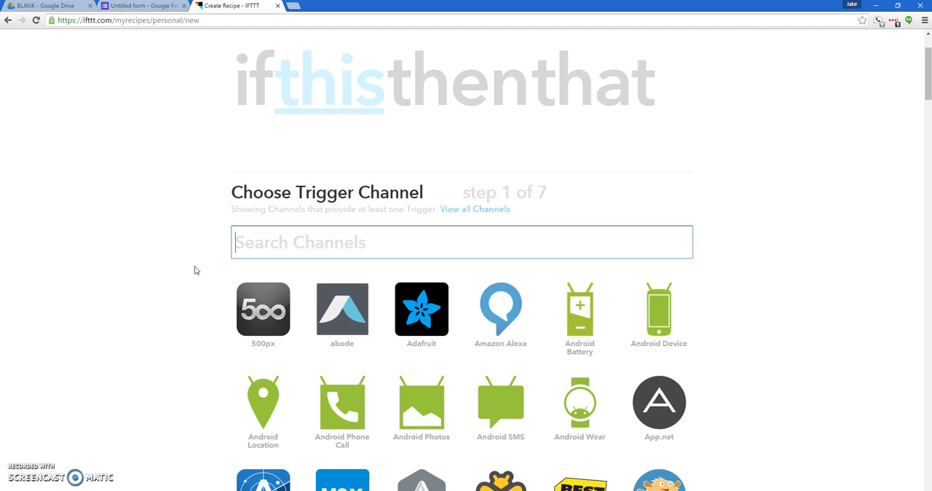
type("date")
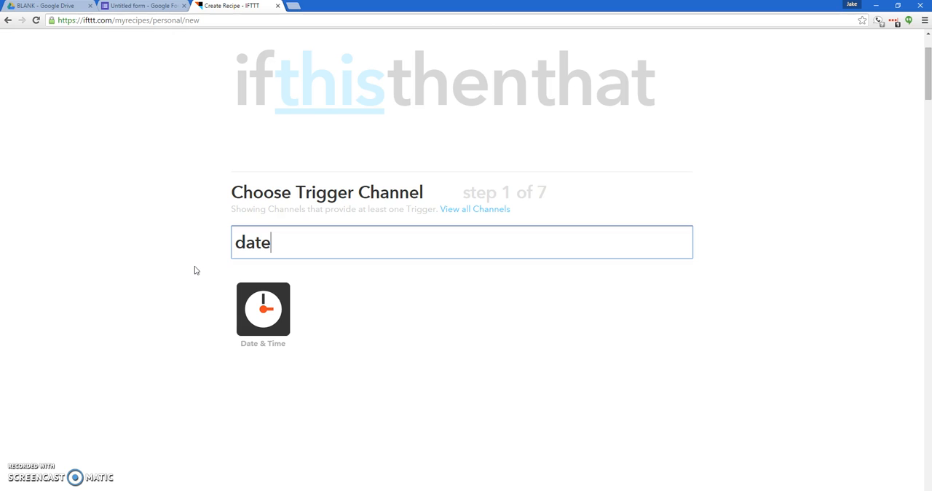
left_click(194, 271)
left_click(262, 327)
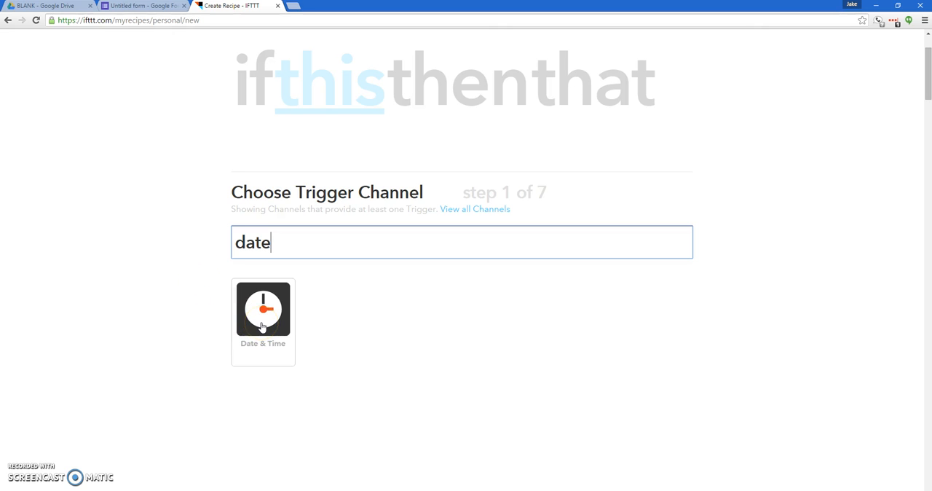
left_click(262, 327)
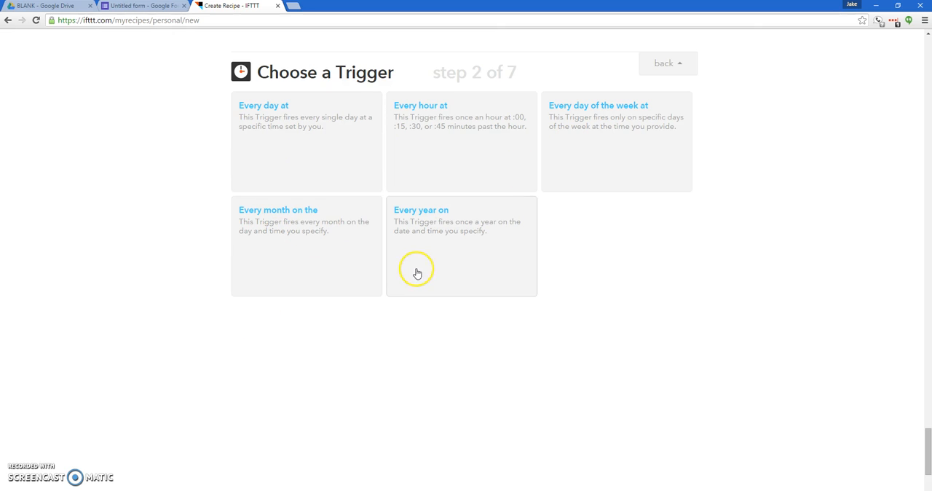
Create an "Every day of the week at" trigger for 03 PM : 00, Monday through Friday
left_click(579, 160)
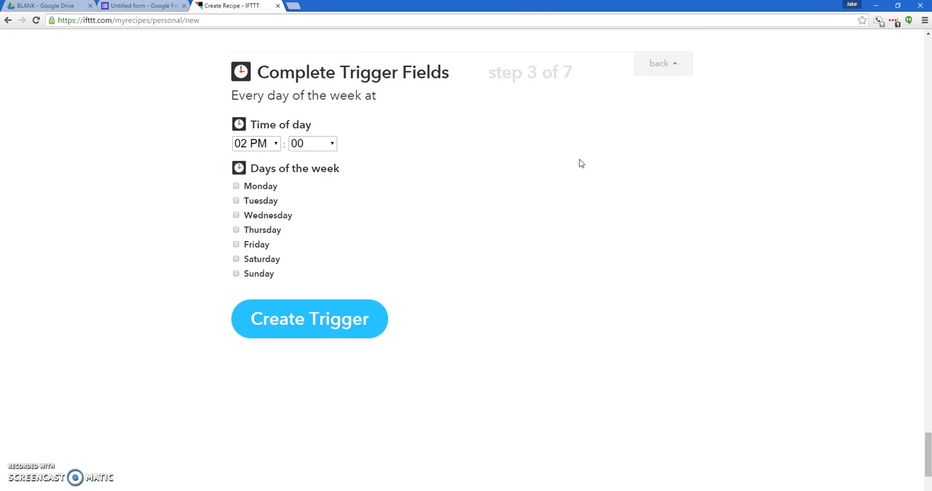
left_click(275, 143)
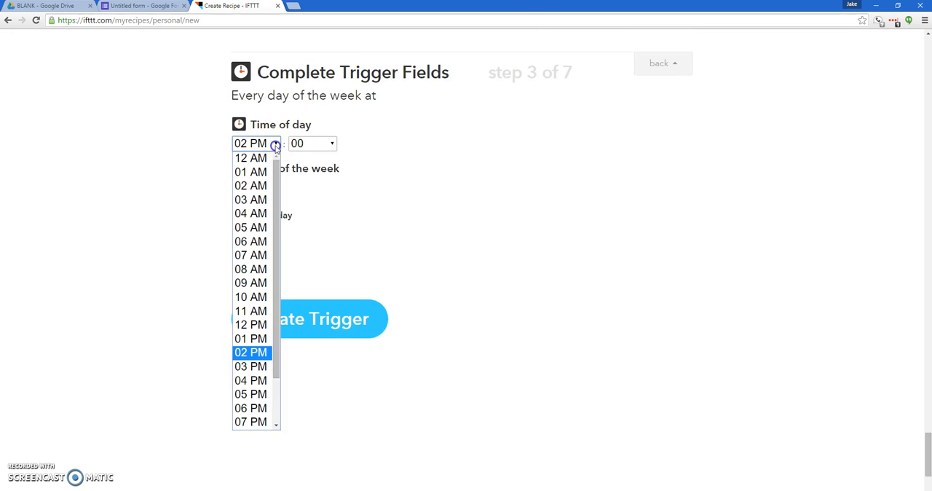
left_click_drag(277, 195, 283, 280)
left_click(250, 312)
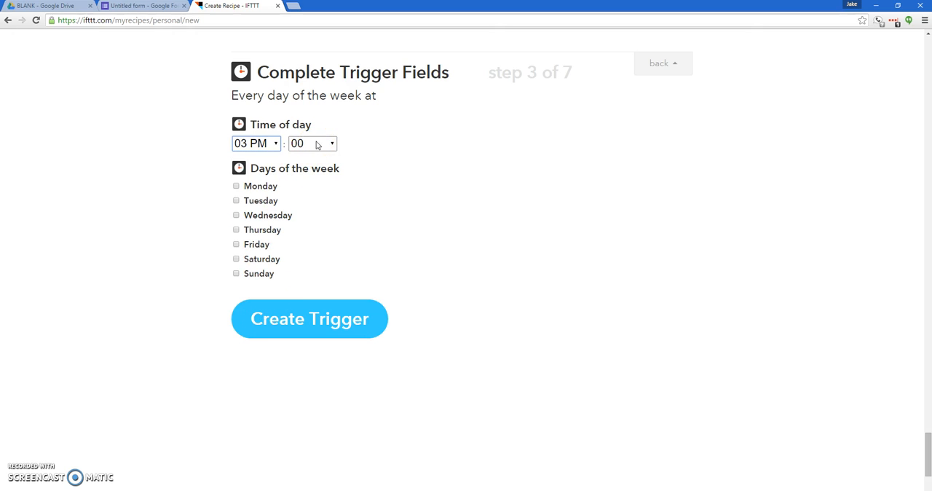
left_click(236, 185)
left_click(236, 216)
left_click(236, 229)
left_click(236, 244)
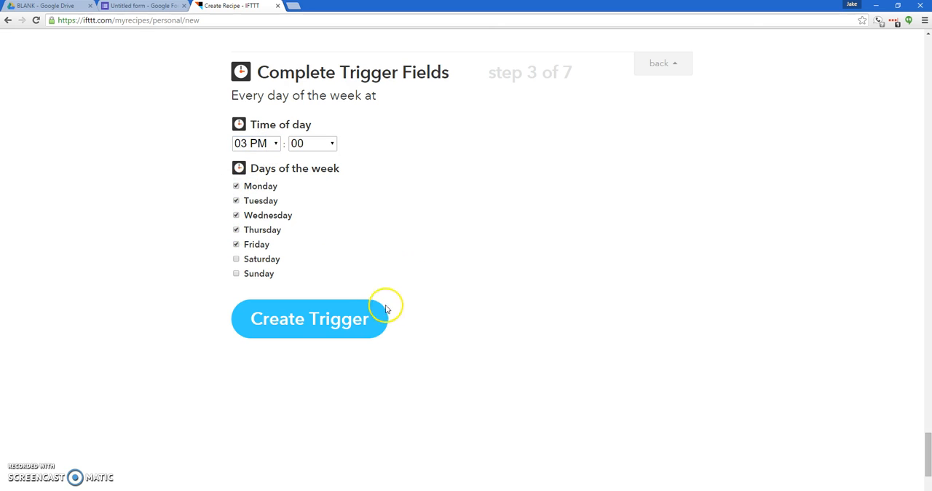
left_click(343, 319)
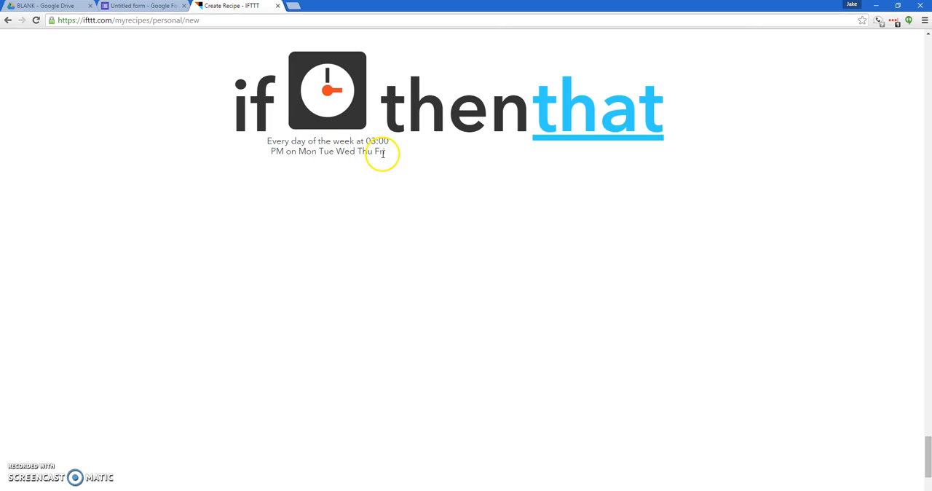
Search the action channels for "gmail", choose Gmail, and select the "Send an email" action
left_click(594, 131)
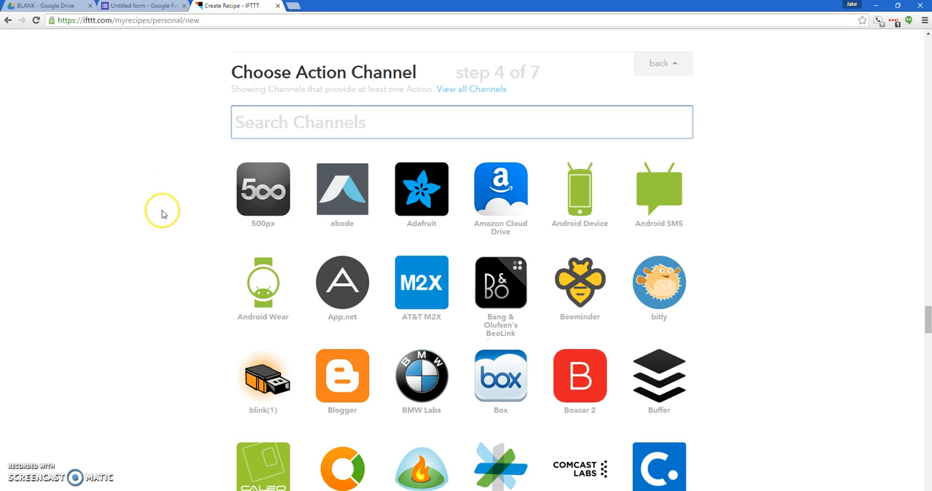
scroll(162, 213, "down", 2)
scroll(162, 213, "up", 4)
scroll(164, 213, "up", 1)
type("gmail")
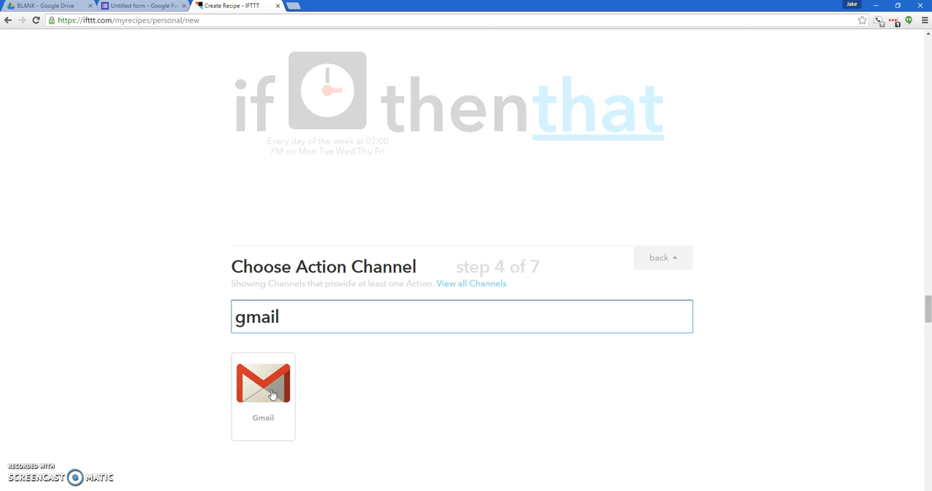
left_click(271, 393)
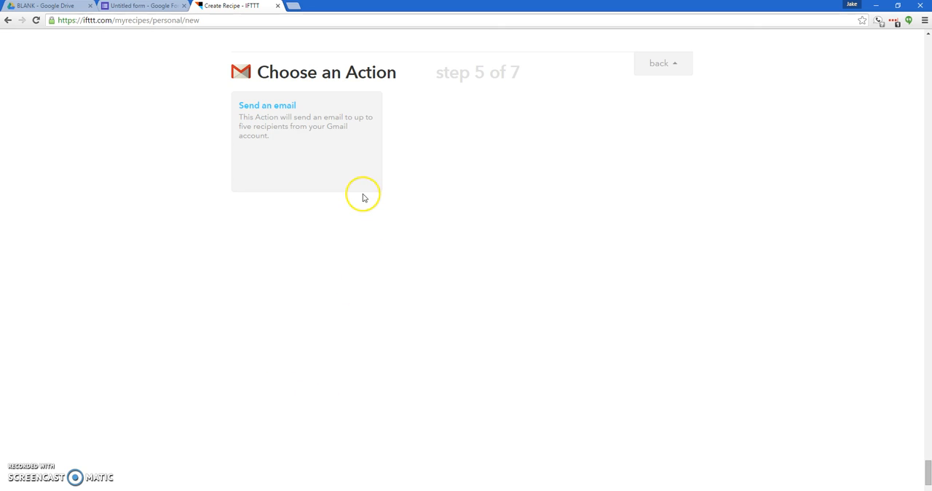
left_click(327, 137)
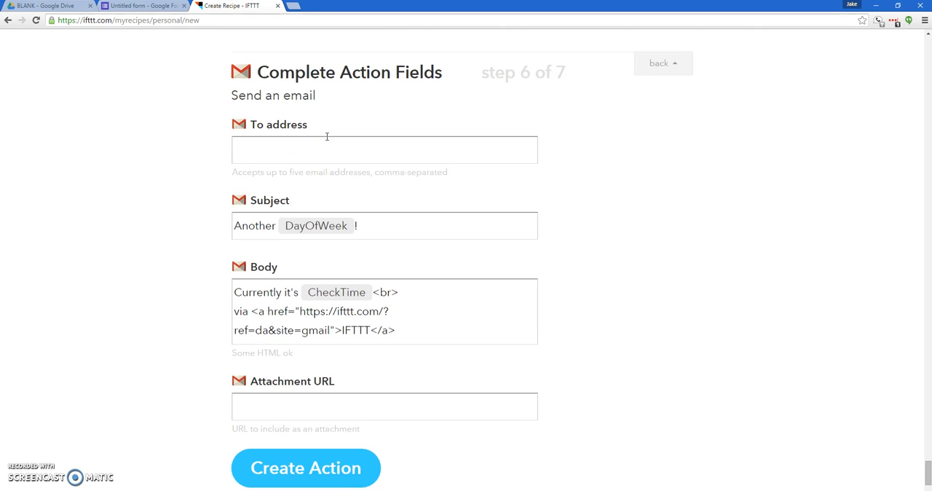
Enter the e-mail addresses of two recipients, separated by a comma, as the action's To address
left_click(327, 143)
left_click(301, 148)
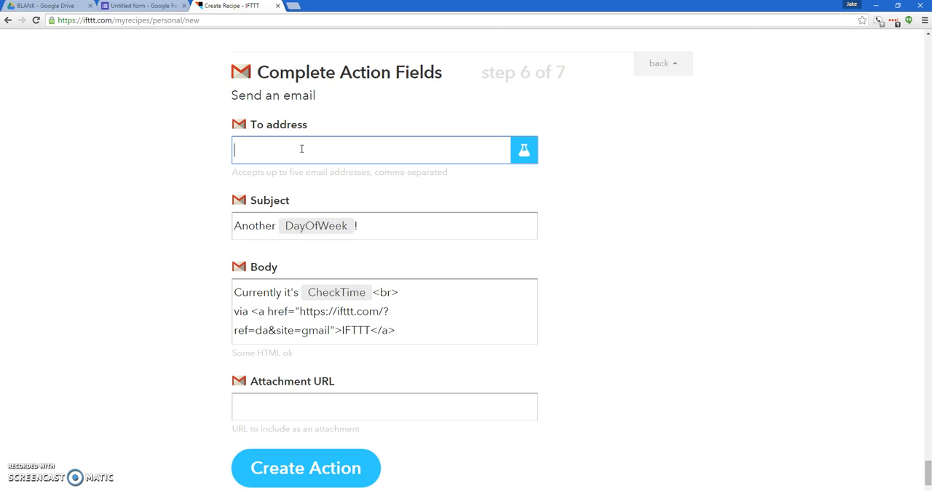
type("test@test.com, test2@test.com")
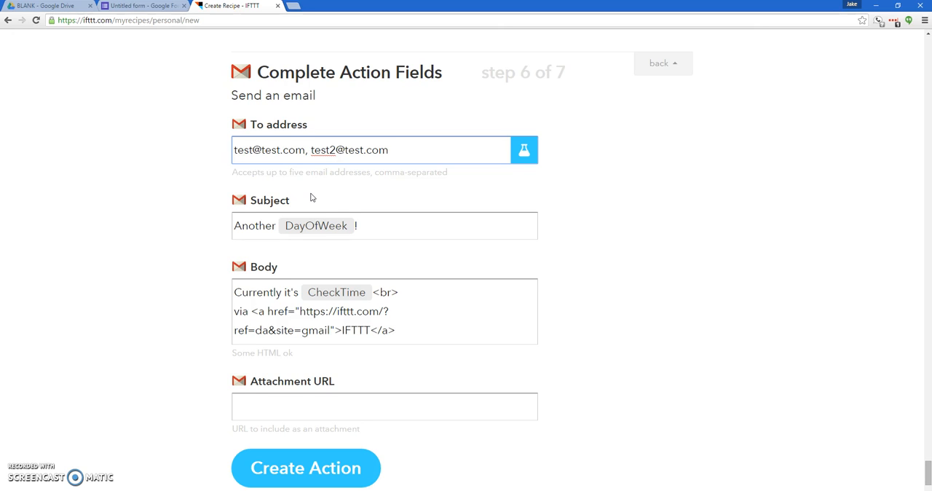
Change the email subject to "Rate P's Behavior for {{DayOfWeek}}!", replacing the word "Another" and keeping the day ingredient
left_click(264, 225)
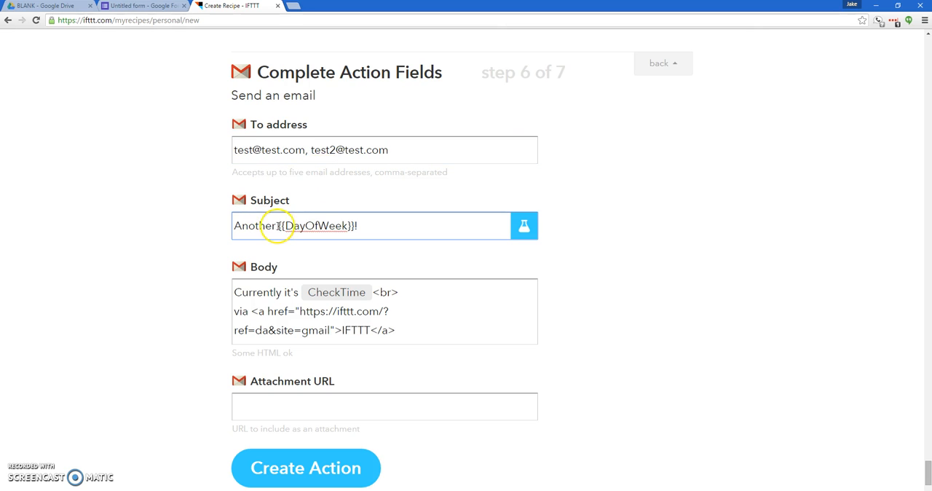
left_click_drag(354, 227, 278, 228)
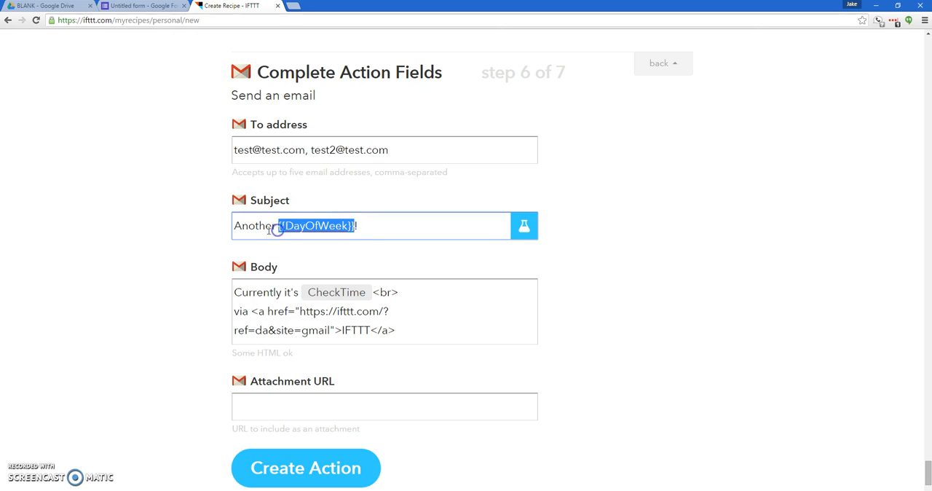
left_click(239, 228)
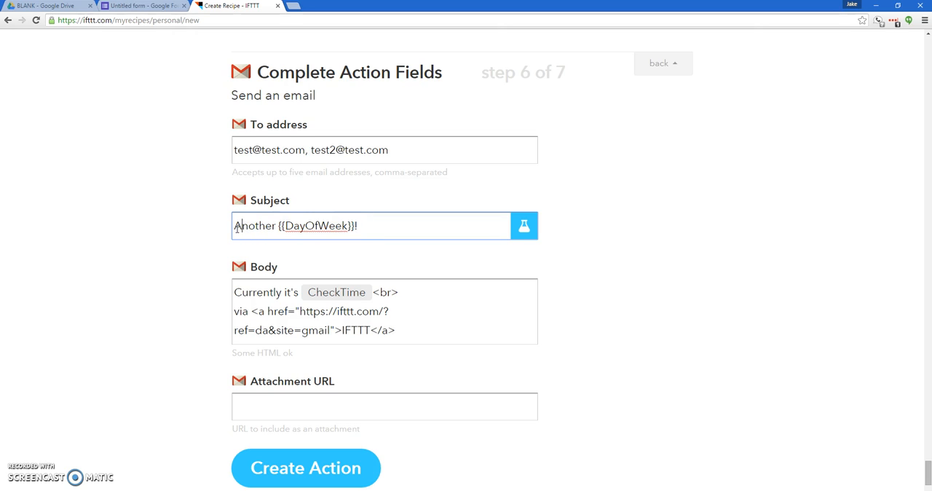
left_click_drag(237, 228, 277, 226)
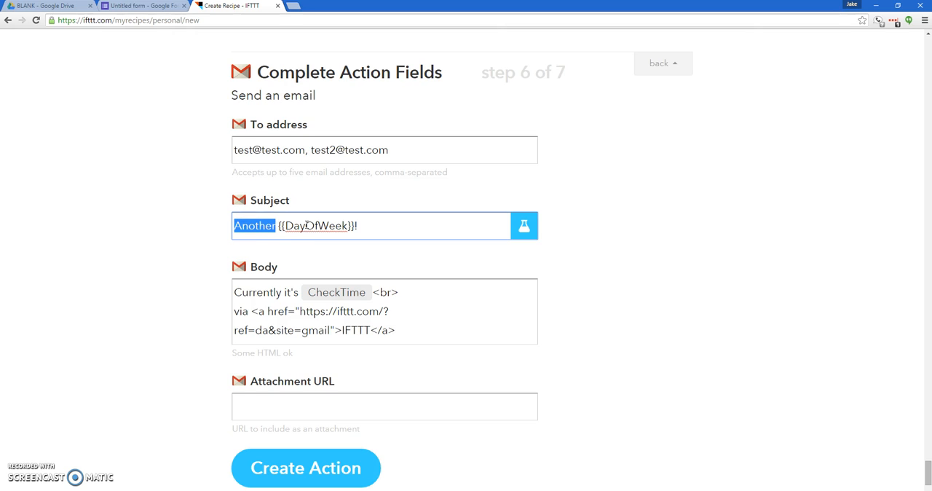
type("Rate P")
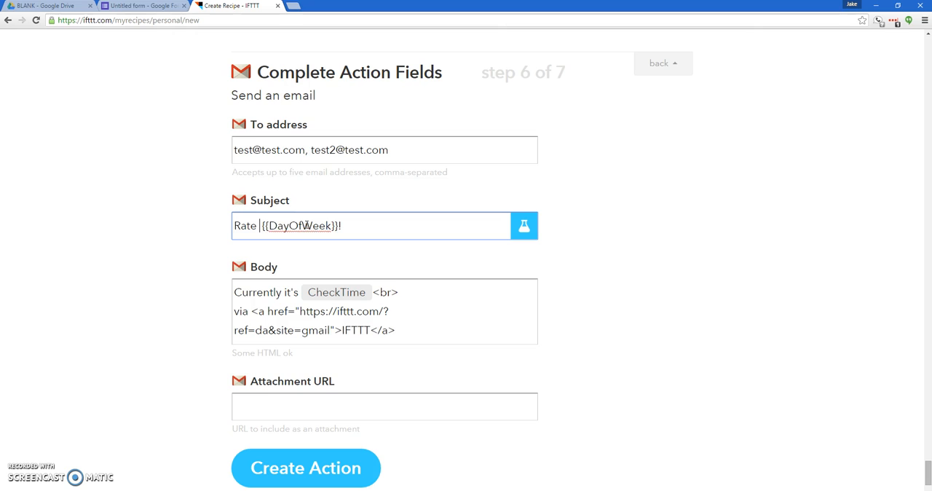
type("'s ")
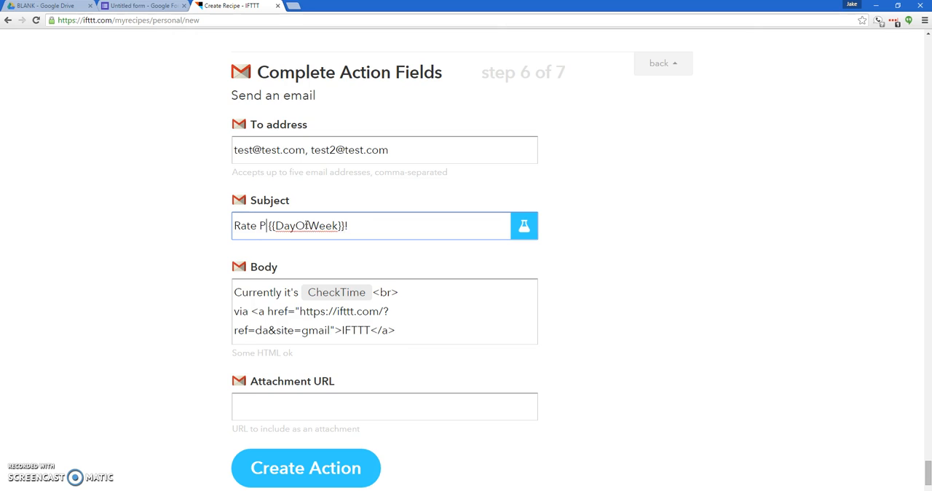
type("Behavior ")
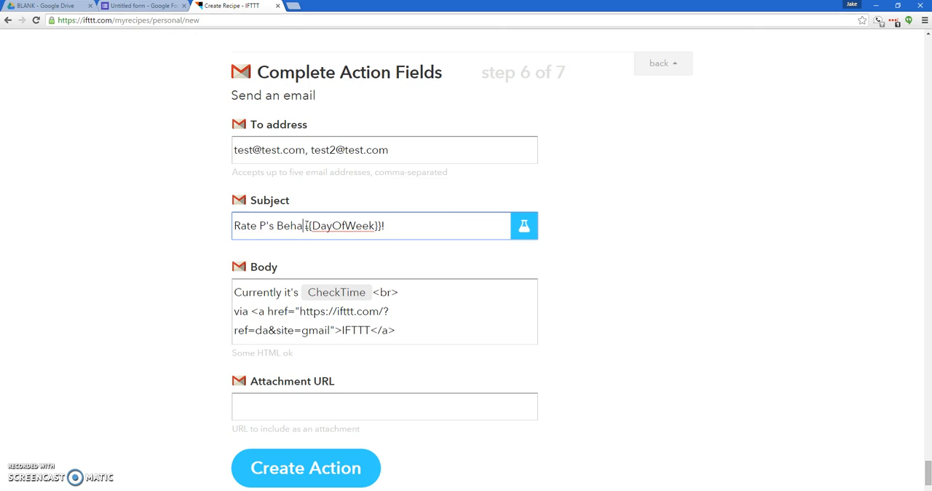
type("for")
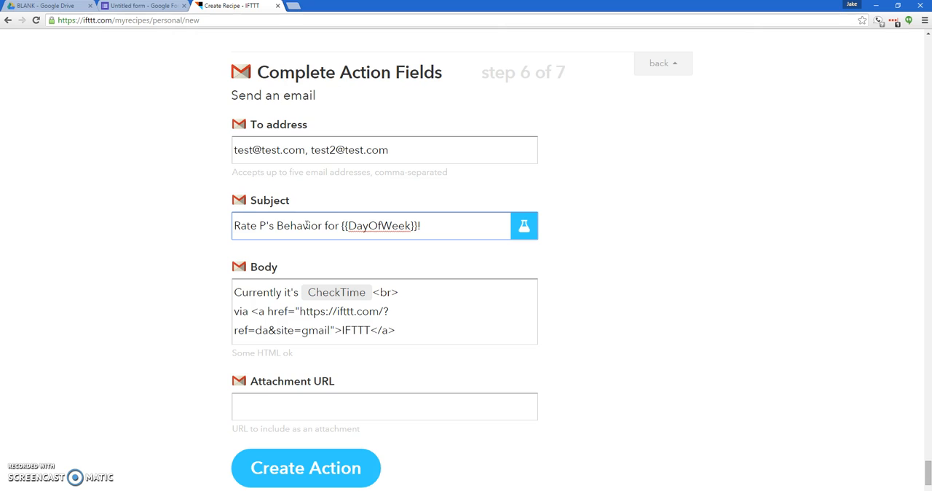
left_click(312, 225)
Remove the "Currently it's {{CheckTime}}" text, the <br> tag and the word "via" from the email body, leaving only the link tag
left_click(266, 293)
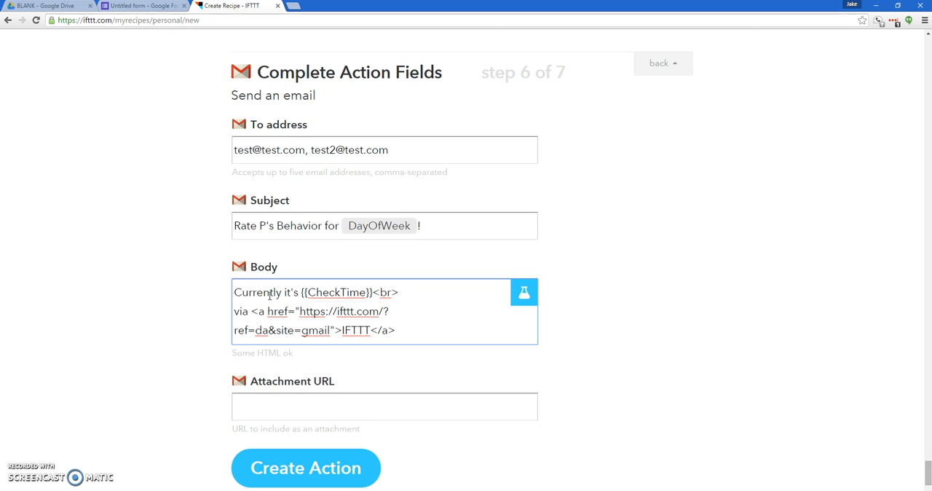
left_click_drag(233, 291, 372, 289)
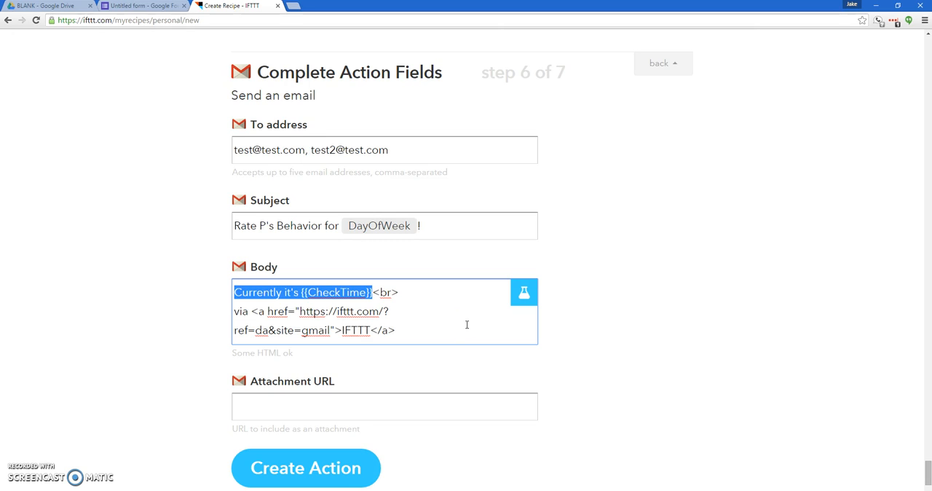
key("BackSpace")
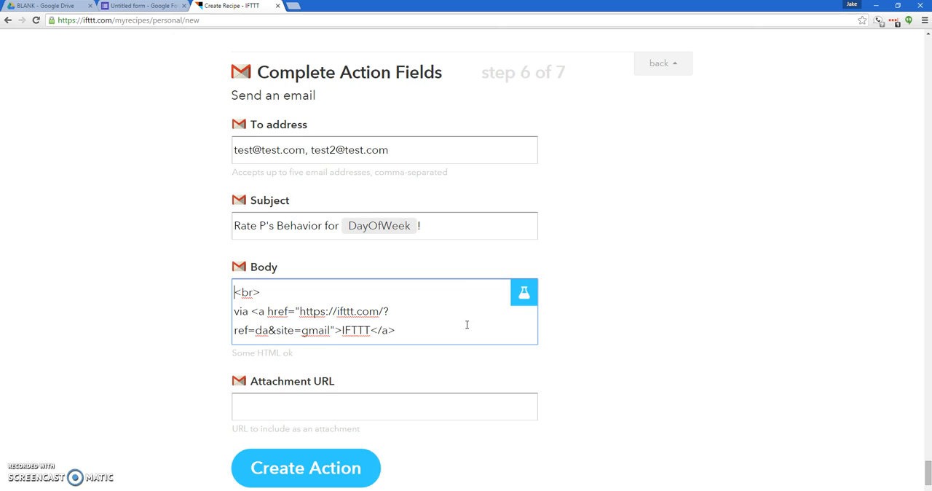
left_click(262, 292)
left_click_drag(262, 292, 232, 293)
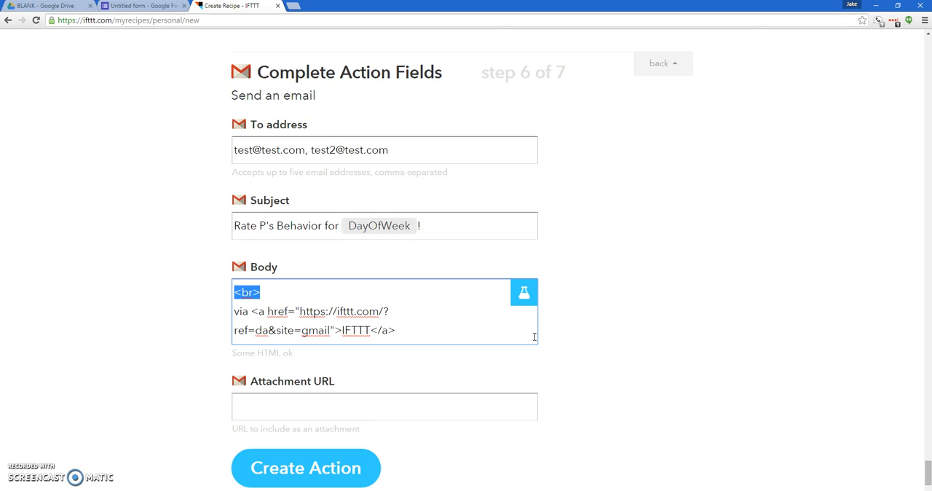
key("BackSpace")
key("Delete")
left_click(462, 323)
left_click_drag(251, 292, 230, 297)
key("BackSpace")
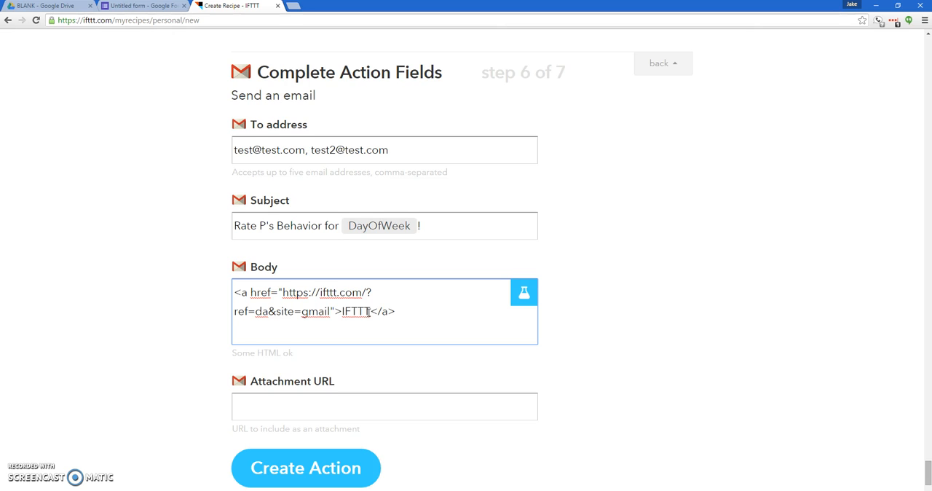
left_click_drag(228, 308, 419, 309)
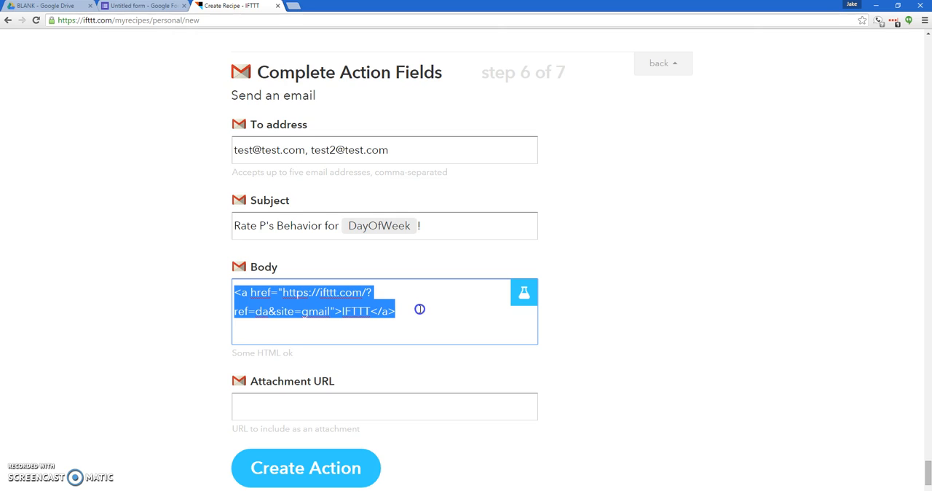
left_click(349, 311)
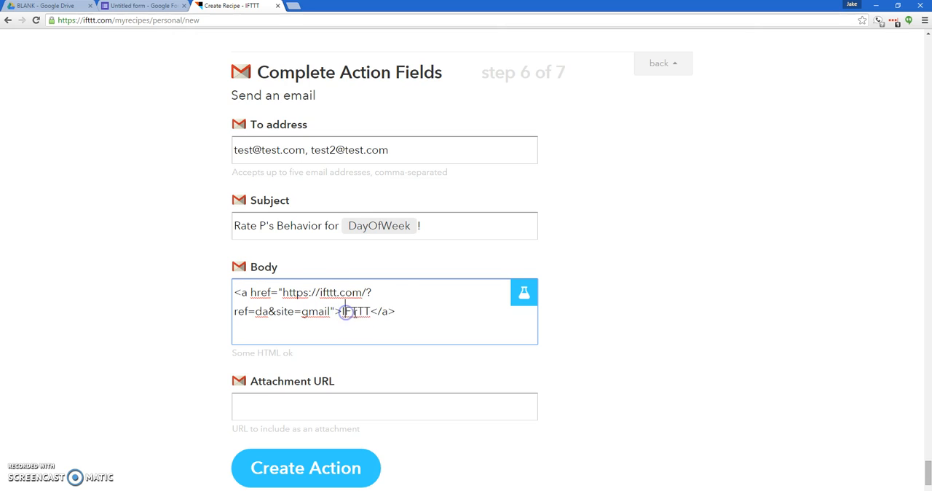
left_click(373, 312)
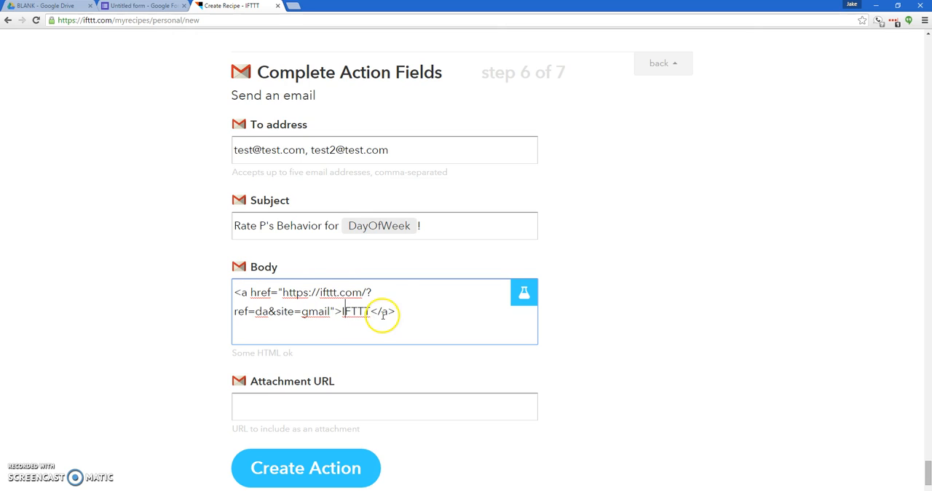
left_click(294, 295)
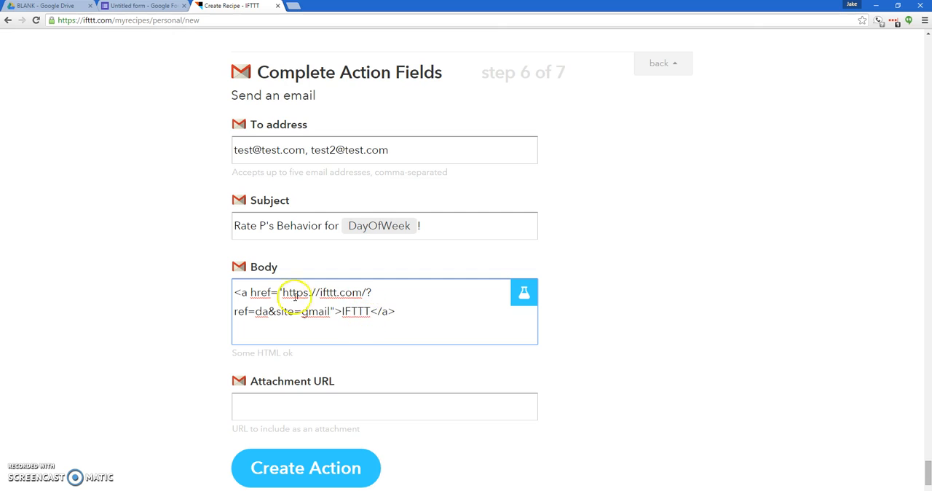
left_click(391, 306)
left_click(338, 313)
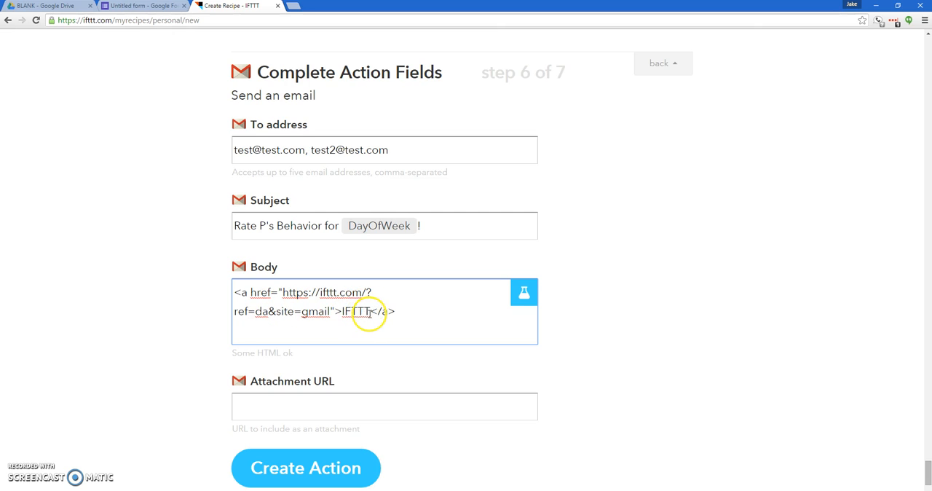
Insert "Please click" before the link tag in the email body
left_click(233, 292)
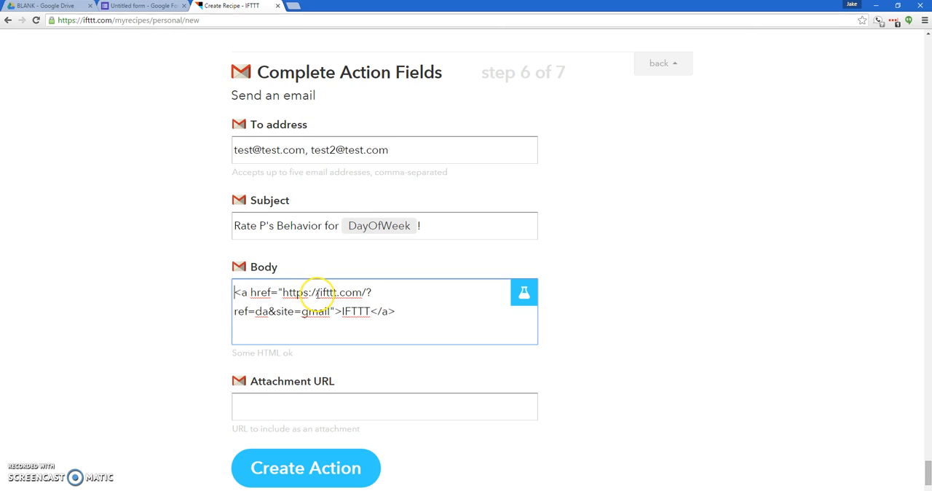
type("Please cli")
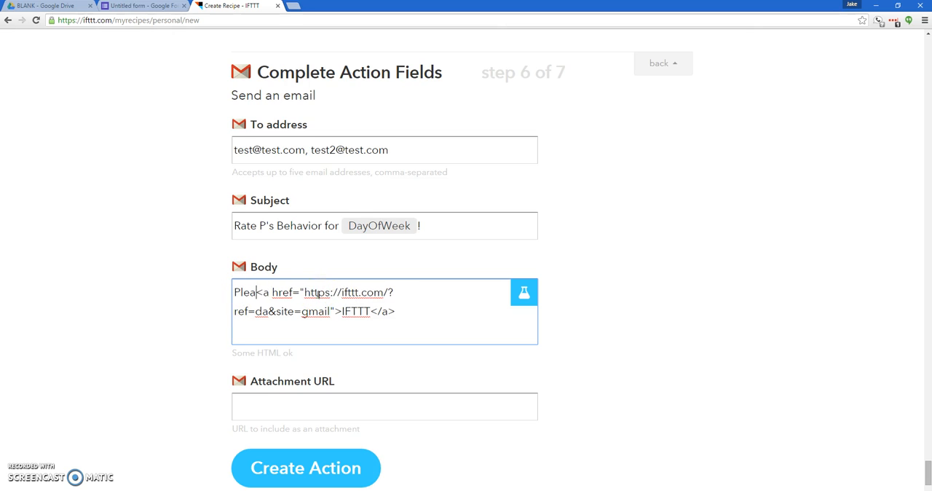
type("ck")
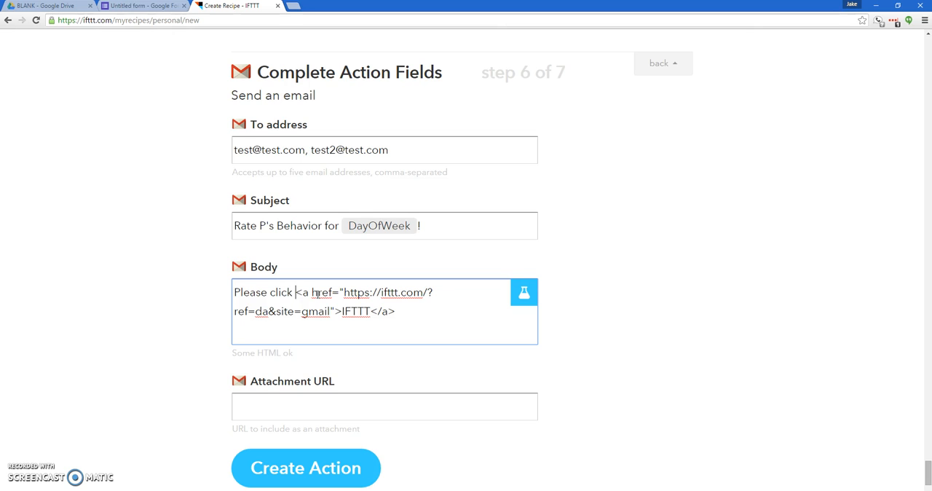
After the link tag, add text asking the teachers to rate the named student's behavior today
left_click_drag(295, 292, 402, 308)
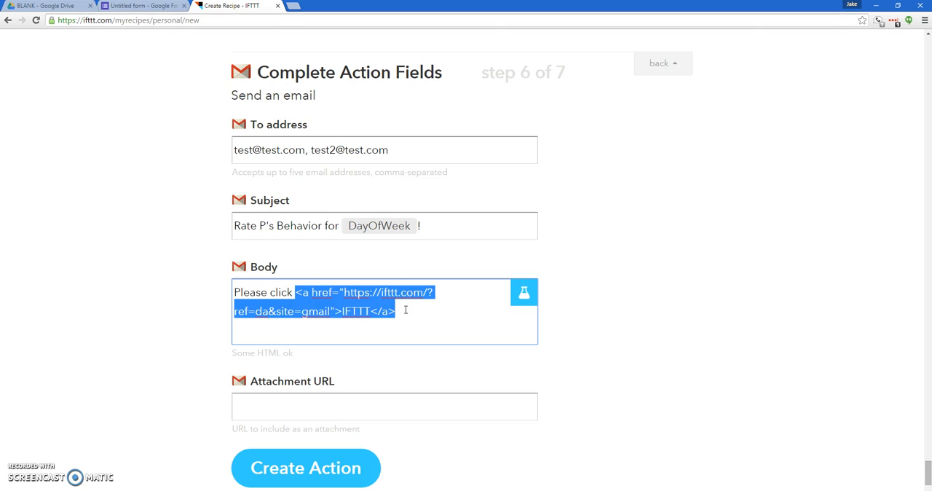
left_click(406, 309)
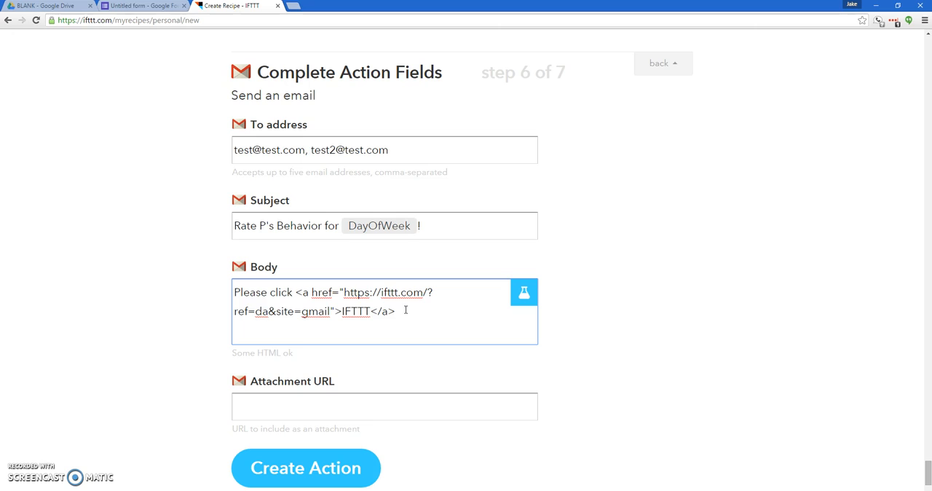
type("to rate Phineas' behavior today.")
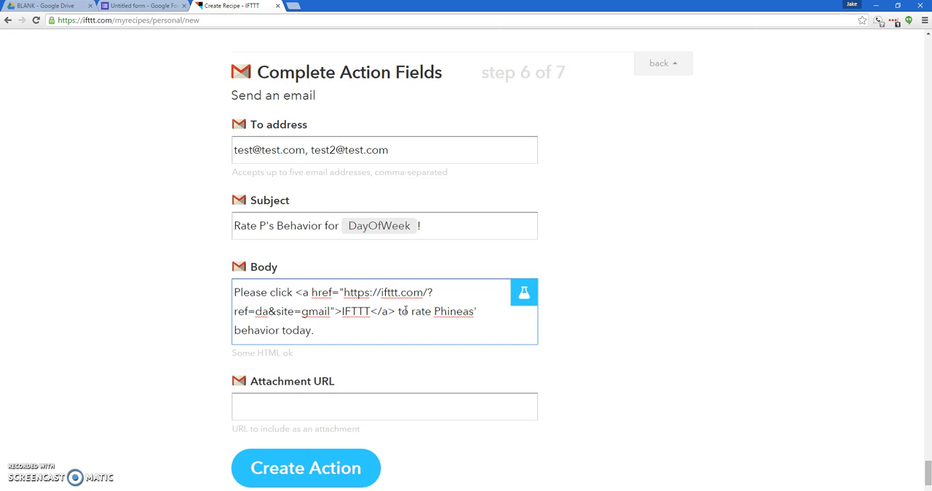
type(" If Phineas was absent tod")
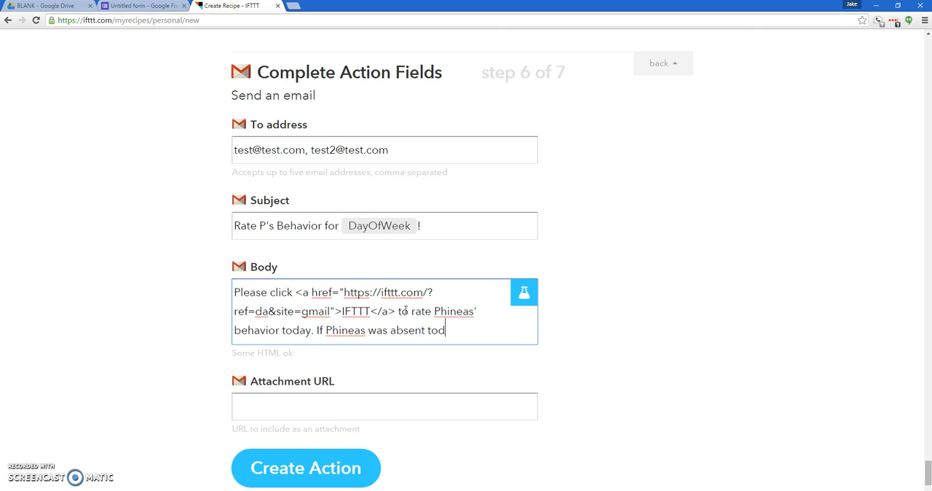
type("ay, please don't complete")
type(" a rating scale.")
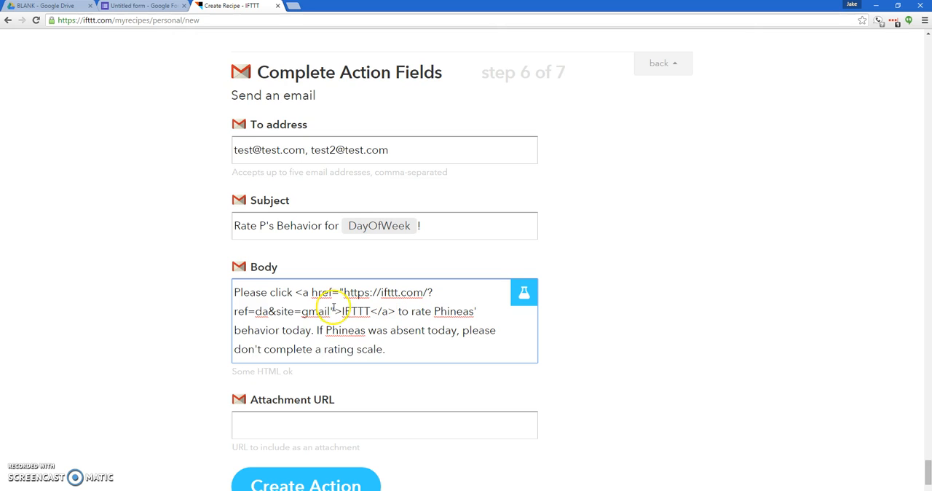
Replace the link's display text "IFTTT" in the email body with "this link"
left_click_drag(371, 311, 342, 311)
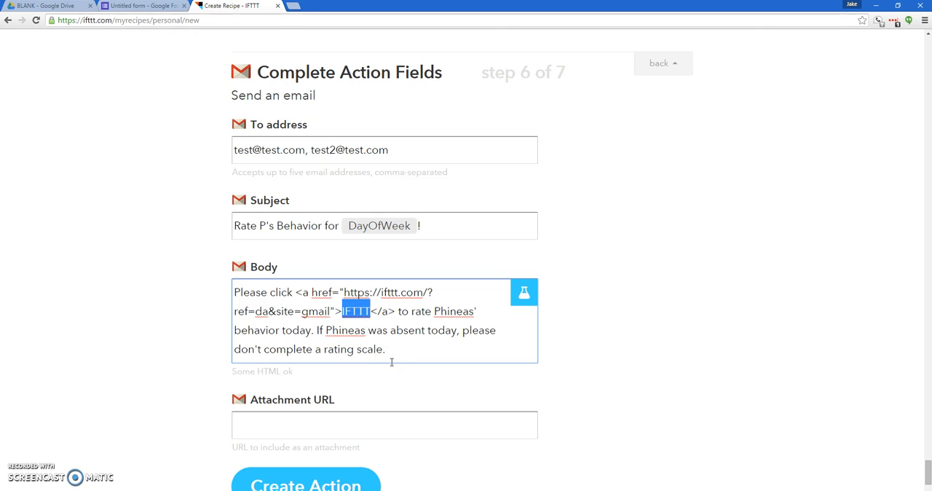
type("this lin")
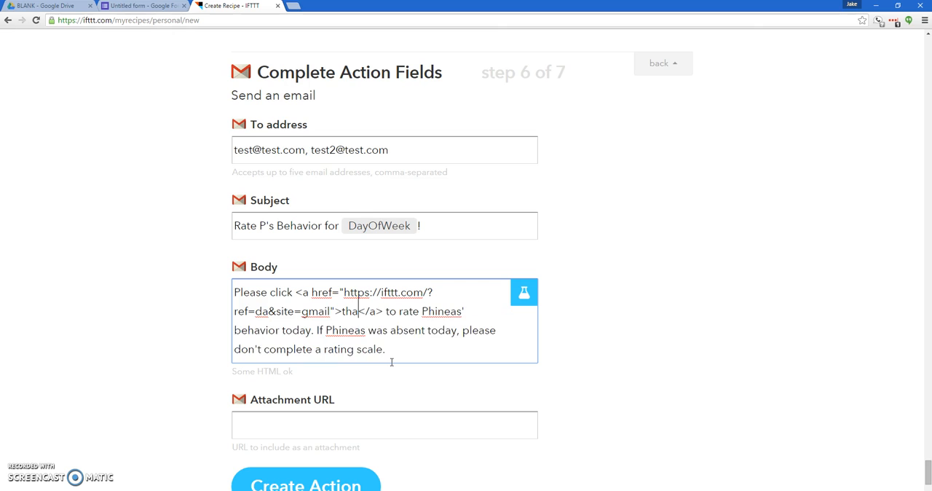
type("k")
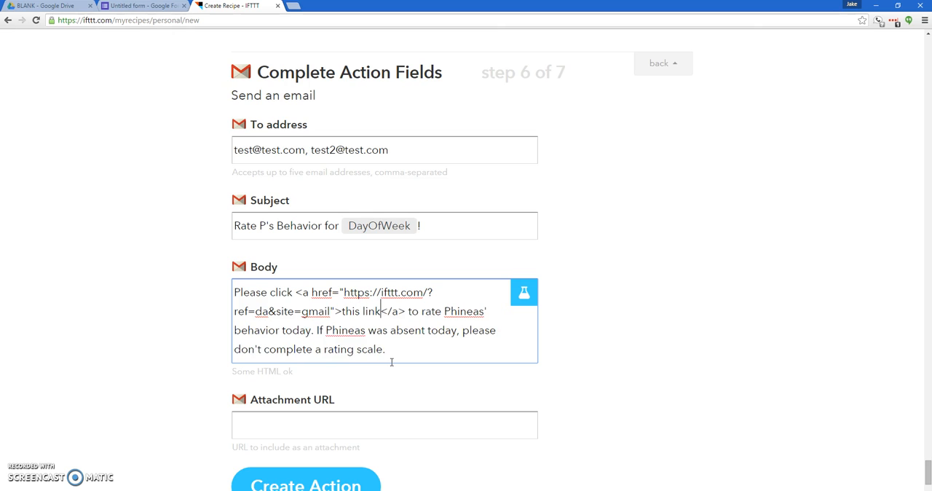
left_click(346, 292)
left_click_drag(342, 311, 381, 310)
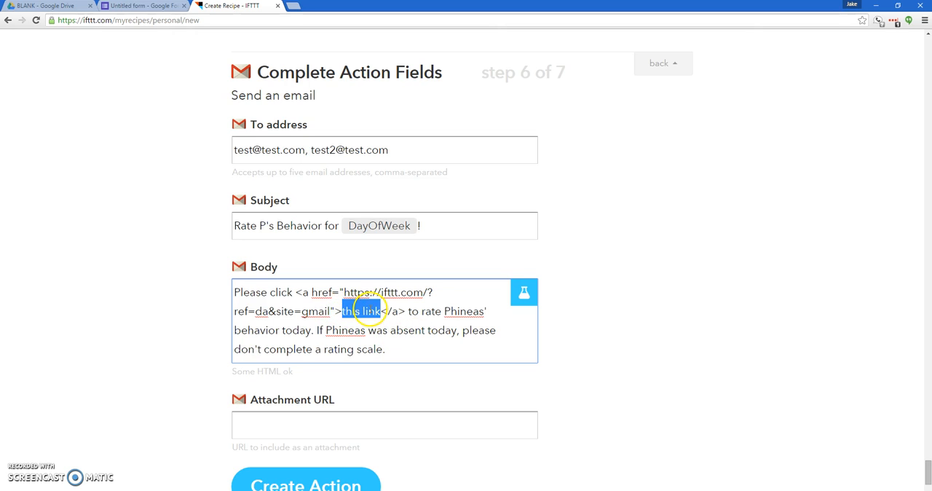
Copy the shortened form link from the Google Forms send dialog and paste it over the IFTTT address in the body's link tag
left_click_drag(343, 292, 330, 311)
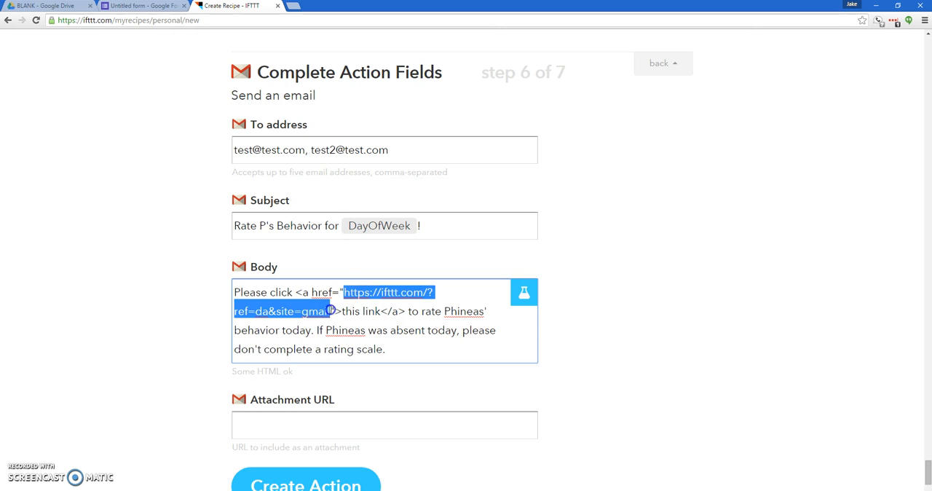
left_click_drag(329, 311, 330, 311)
left_click(159, 6)
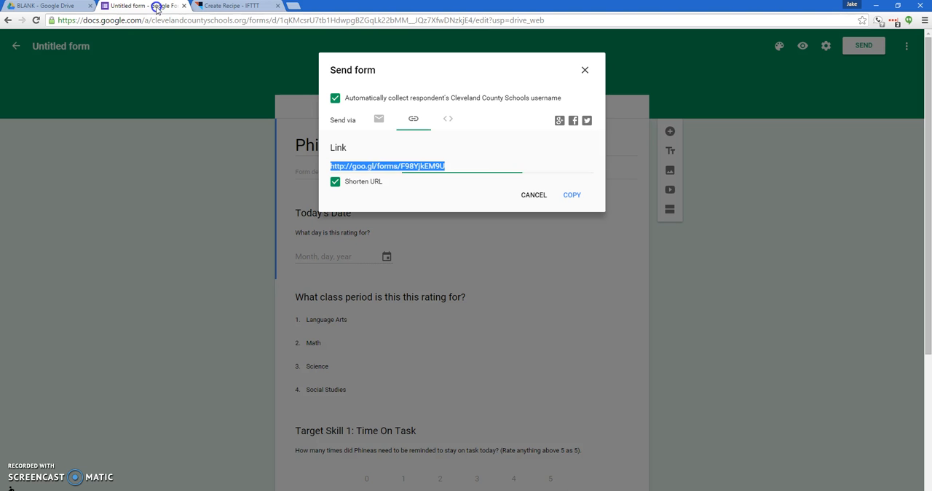
right_click(401, 167)
left_click(419, 173)
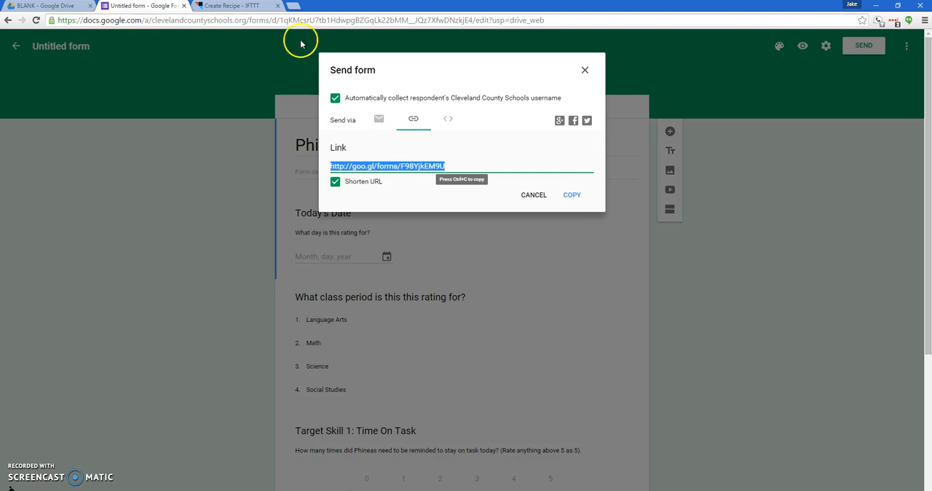
left_click(237, 6)
right_click(356, 292)
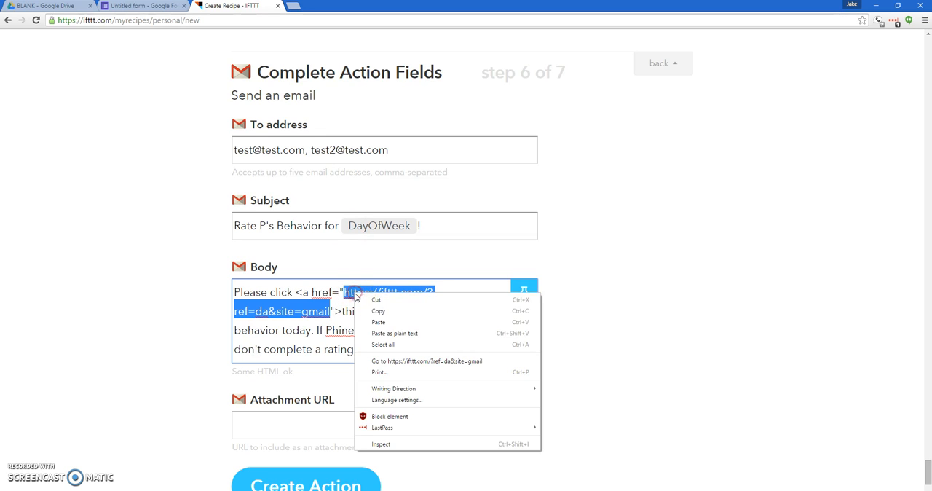
left_click(377, 321)
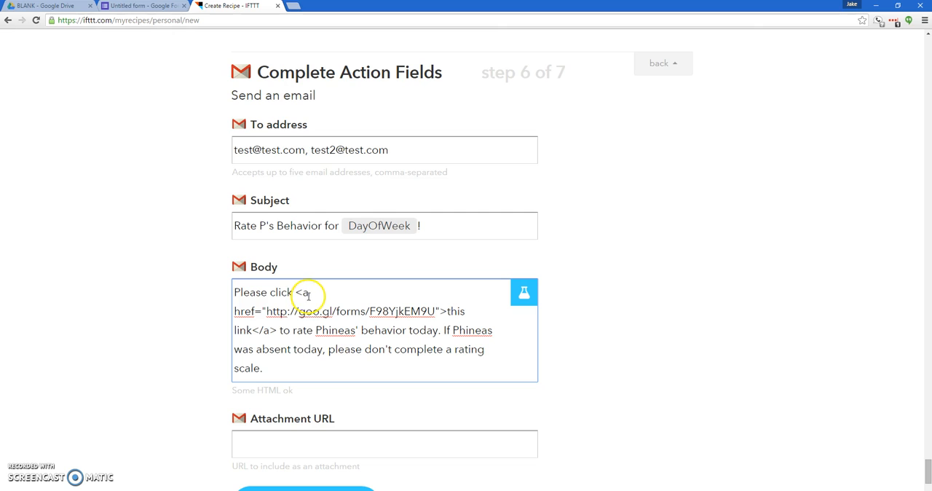
Finish the email fields without an attachment URL and create the Gmail action
left_click(312, 311)
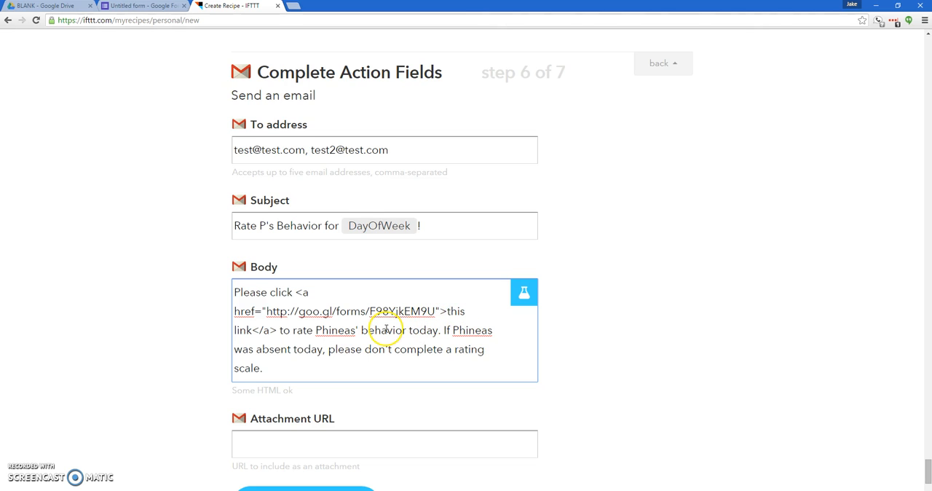
left_click(182, 339)
scroll(182, 340, "down", 2)
left_click(187, 333)
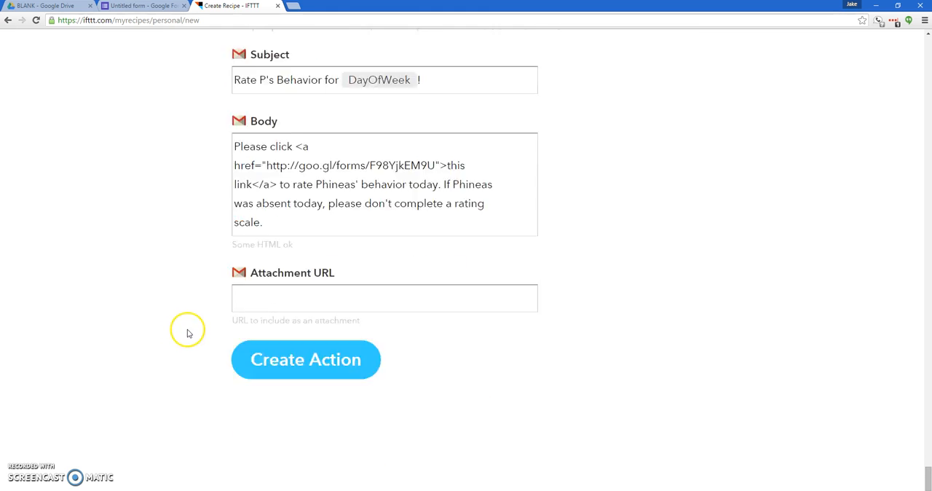
scroll(187, 332, "down", 1)
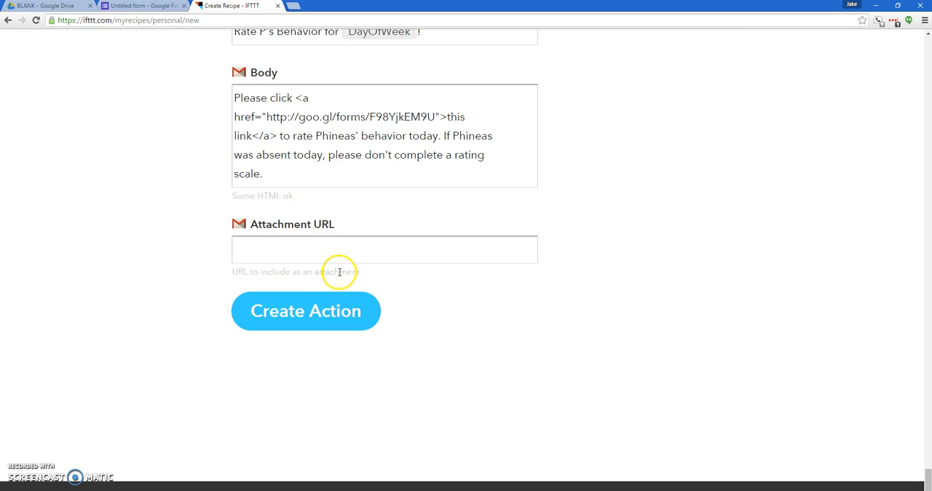
left_click(329, 312)
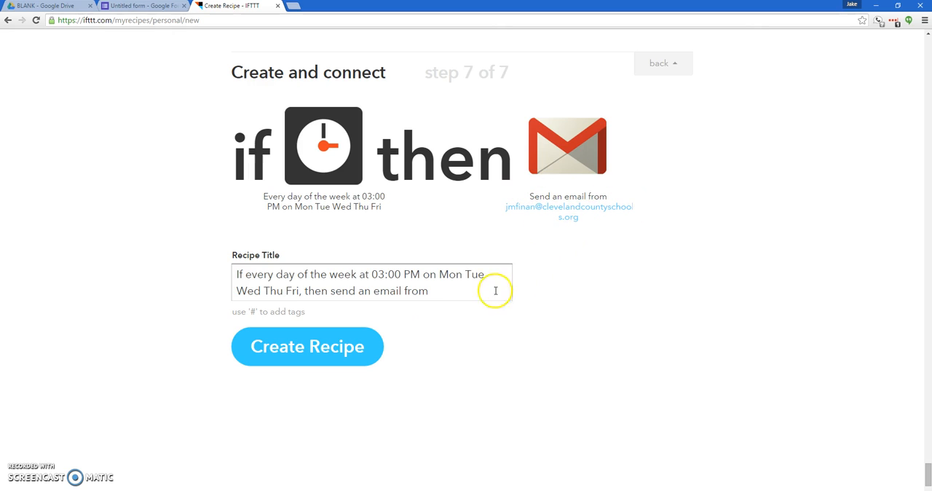
Replace the recipe title with "Daily behavior report card for P." and create the recipe
left_click(443, 291)
left_click_drag(444, 290, 196, 268)
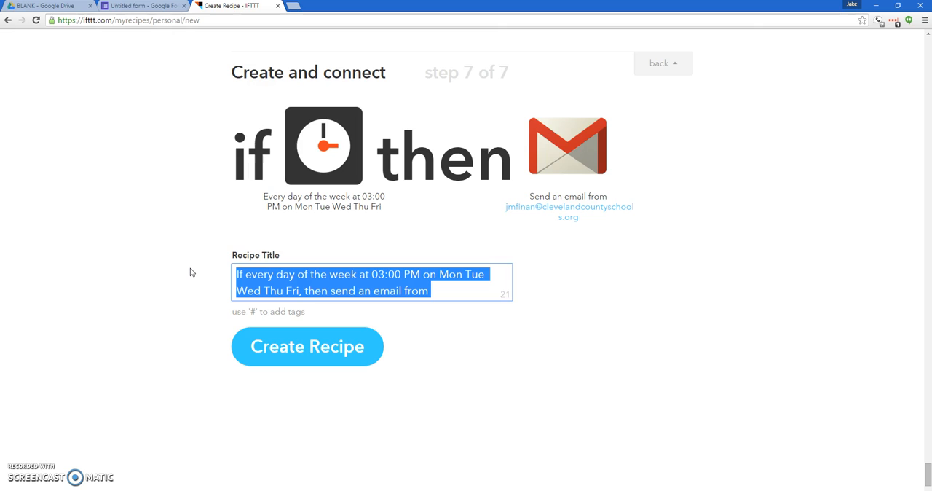
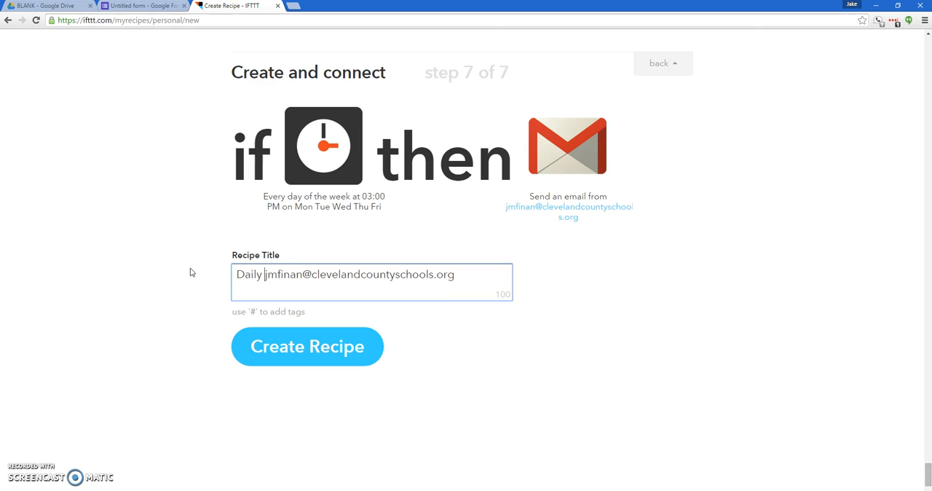
left_click_drag(442, 276, 139, 266)
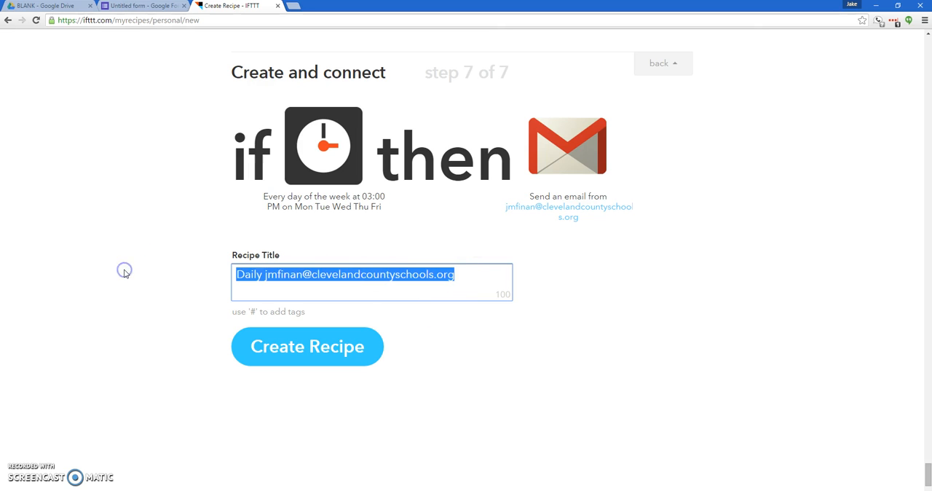
type("Daily behavior report card for P.")
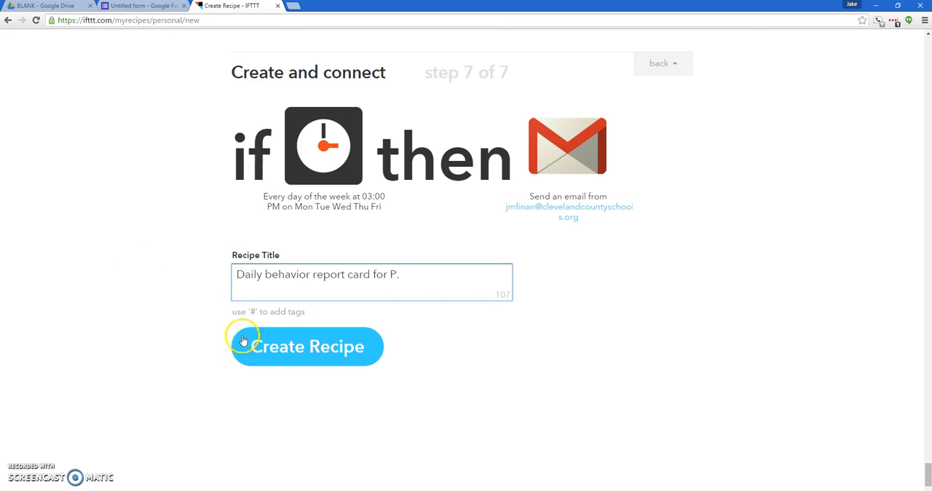
left_click(284, 353)
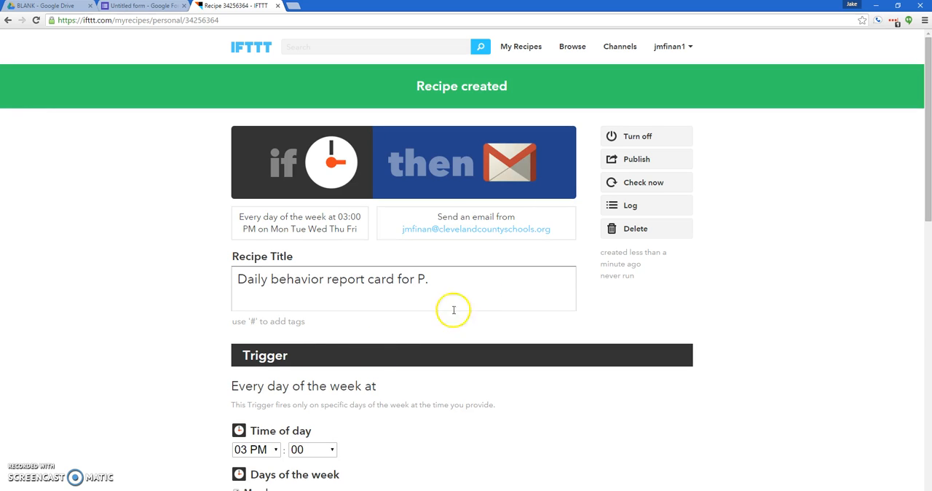
Turn the new behavior report card recipe off and back on
left_click(635, 138)
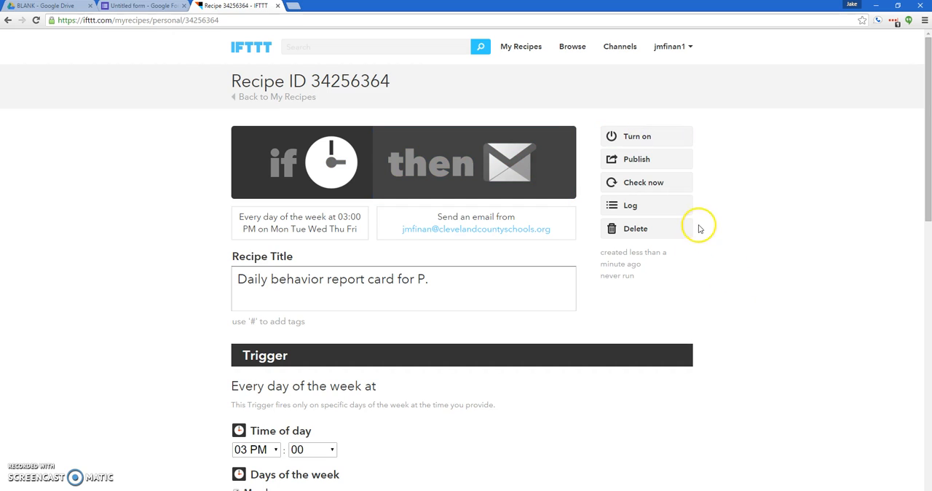
left_click(671, 139)
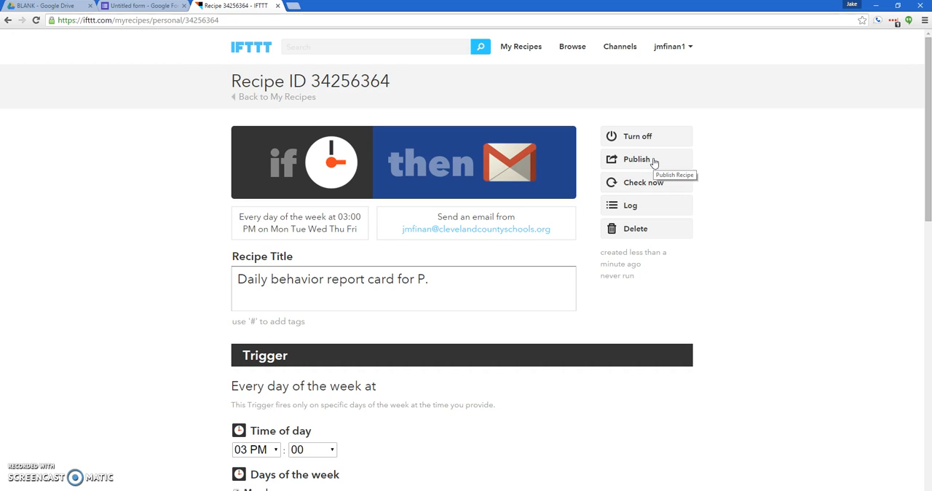
left_click(646, 182)
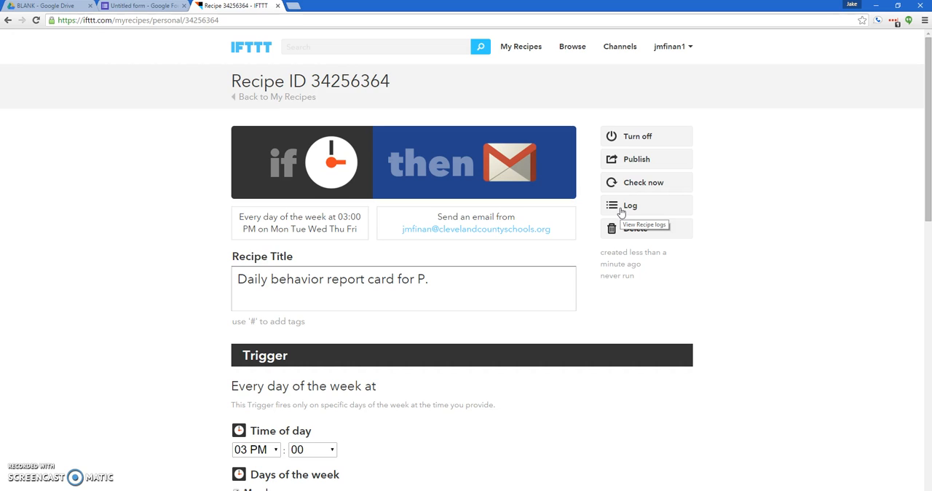
left_click(639, 231)
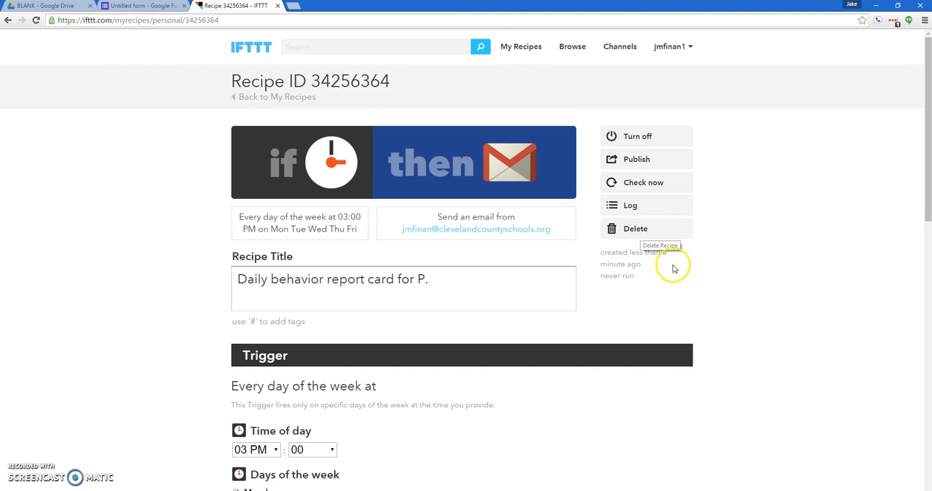
View the personal recipes list and reopen the daily behavior report card recipe
left_click(519, 50)
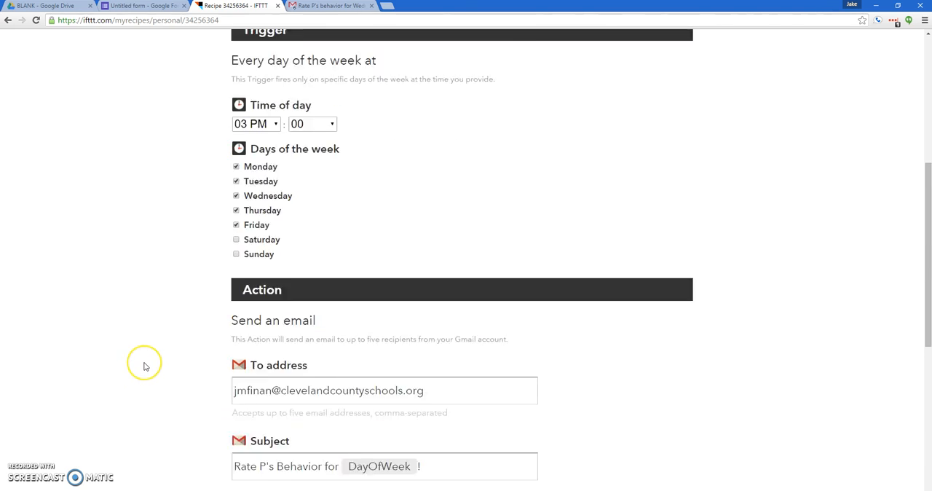
scroll(143, 366, "up", 4)
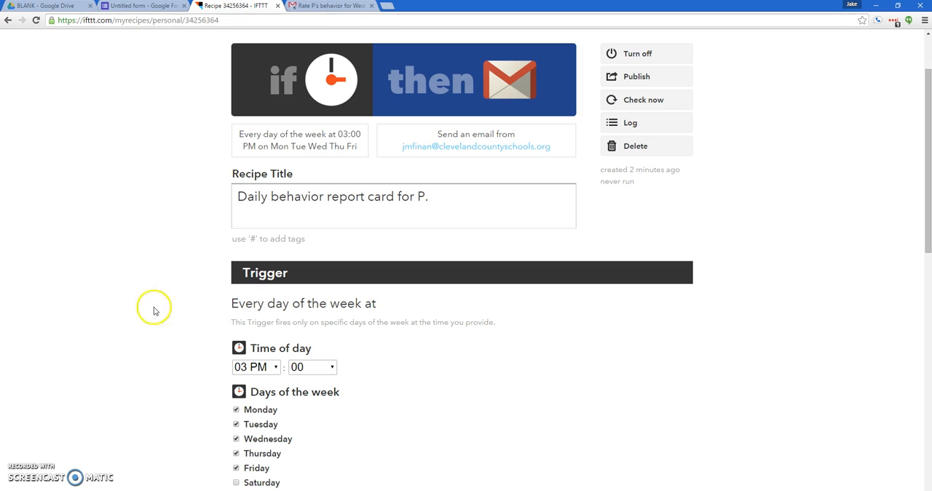
Switch to the "Rate P's behavior for Wednesday" email in Gmail, review the rating form behind its link, and close the form
left_click(309, 9)
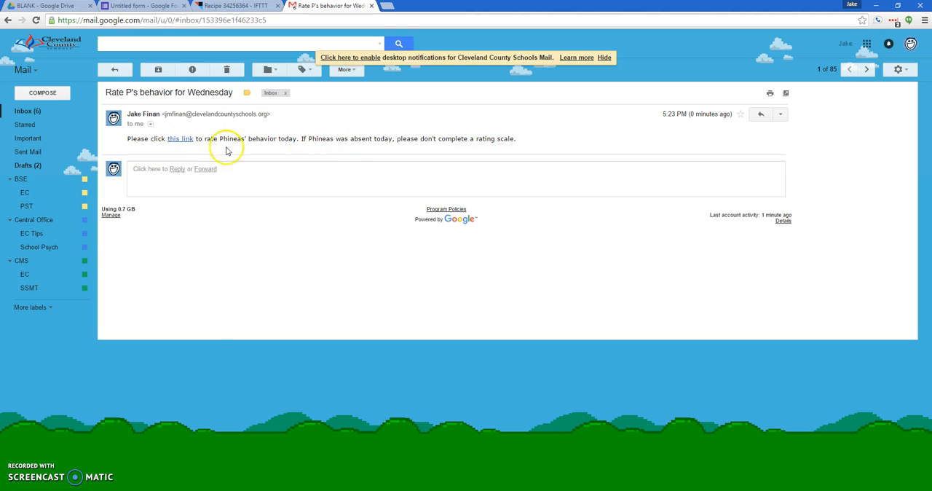
left_click(181, 139)
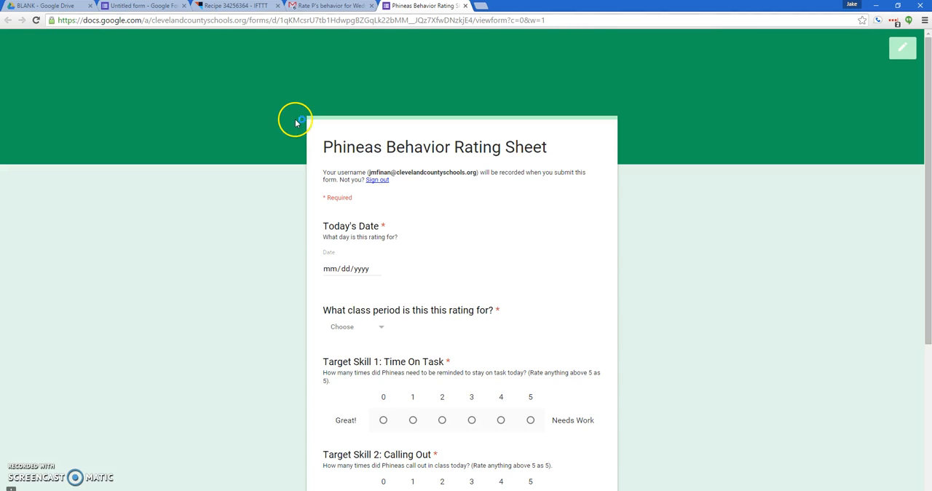
scroll(297, 182, "down", 4)
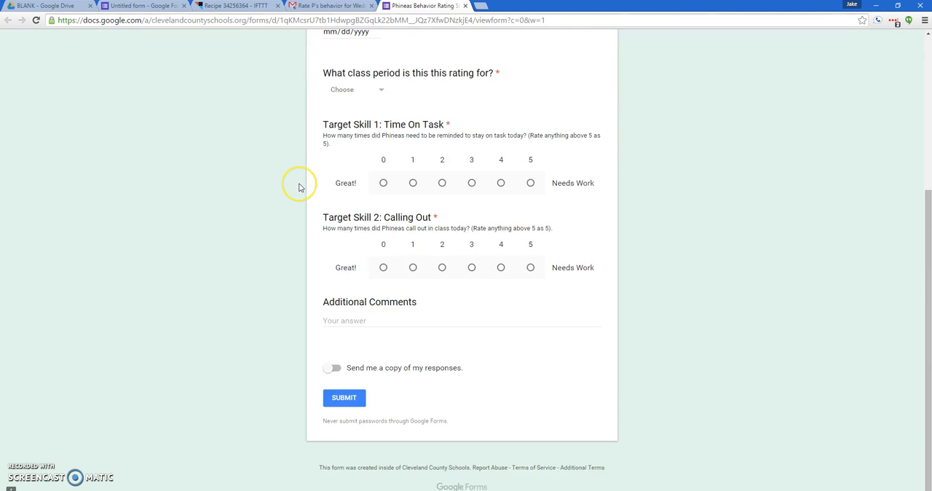
scroll(300, 219, "up", 4)
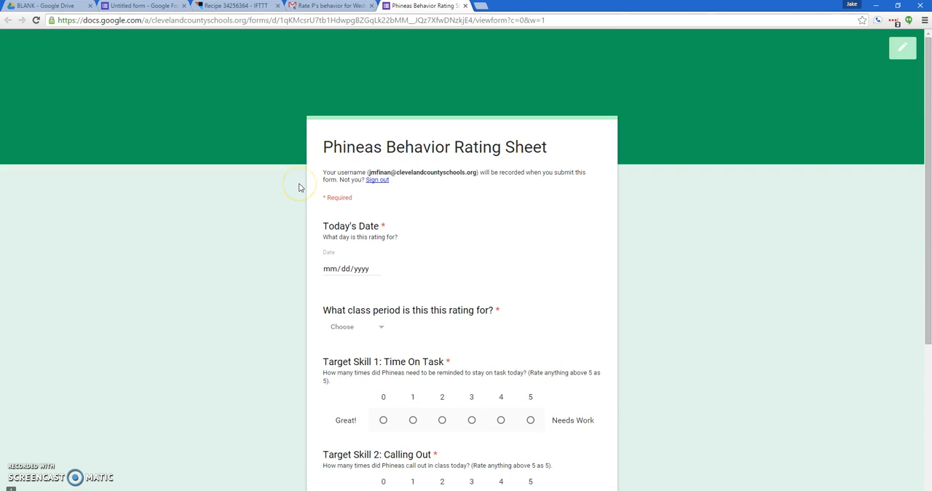
left_click(465, 6)
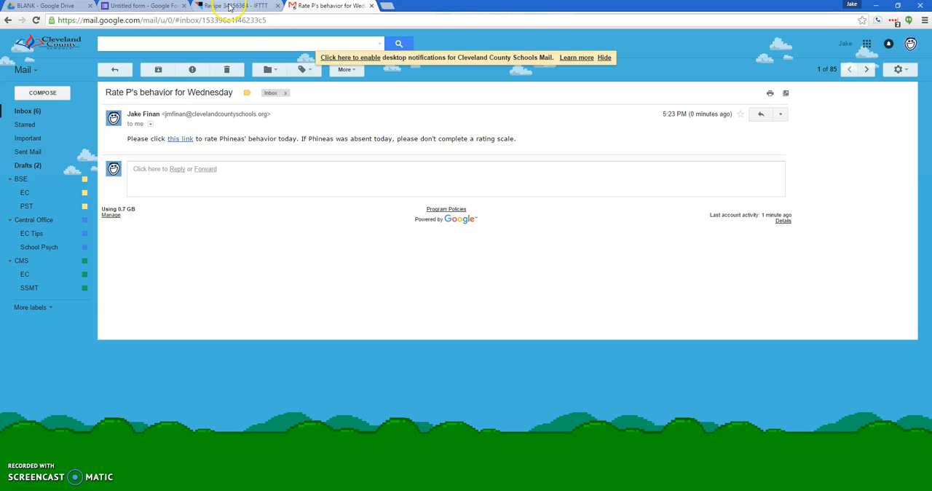
left_click(155, 7)
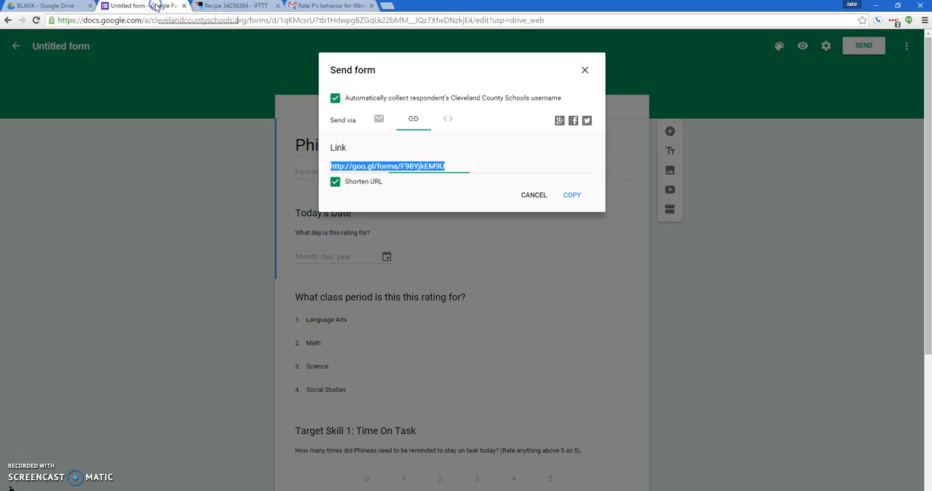
left_click(208, 8)
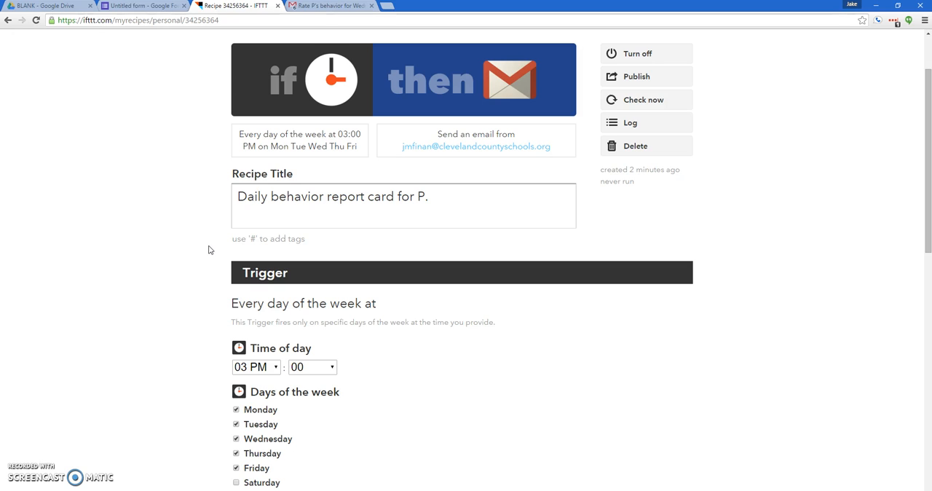
left_click_drag(434, 198, 306, 210)
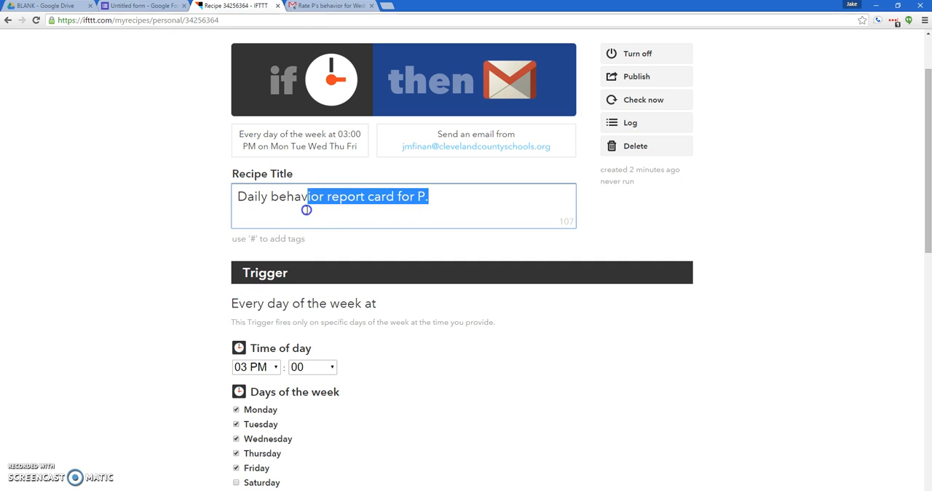
left_click(293, 204)
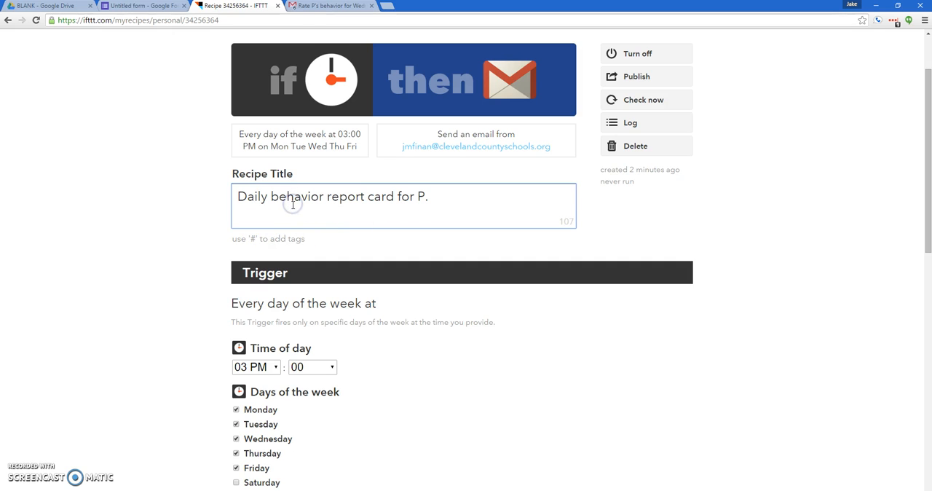